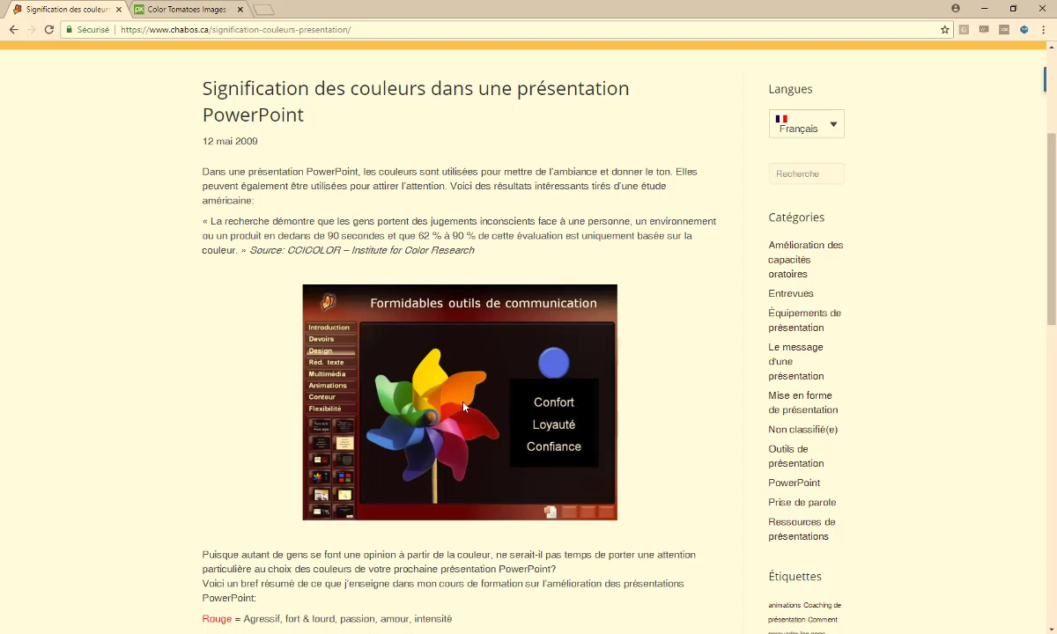
# - Open the rainbow tomatoes photo page from Pixabay's Color Tomatoes image results
pyautogui.click(205, 11)
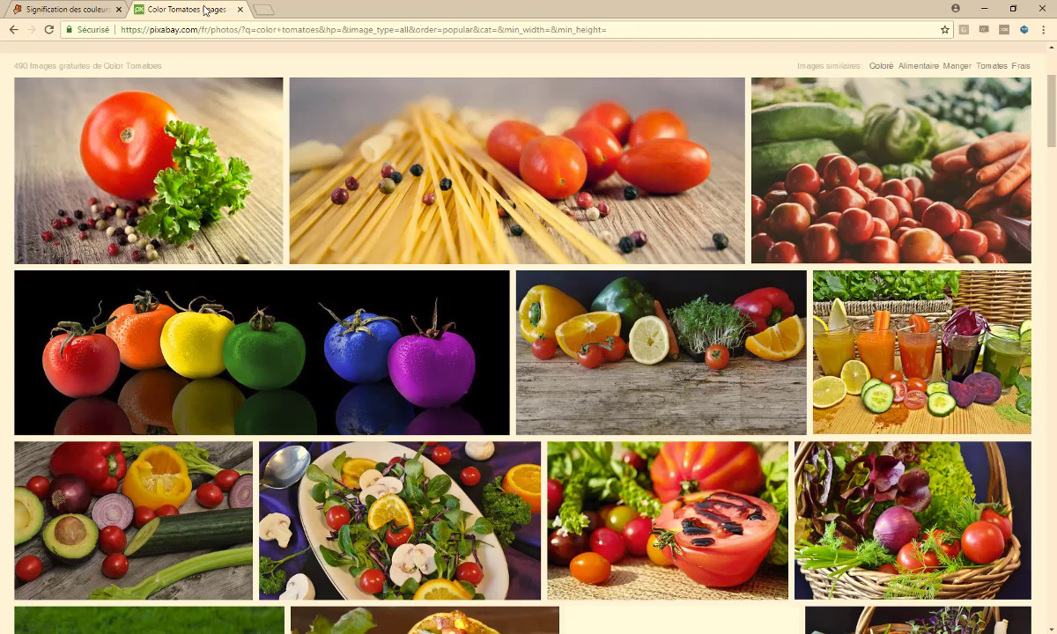
pyautogui.moveTo(261, 353)
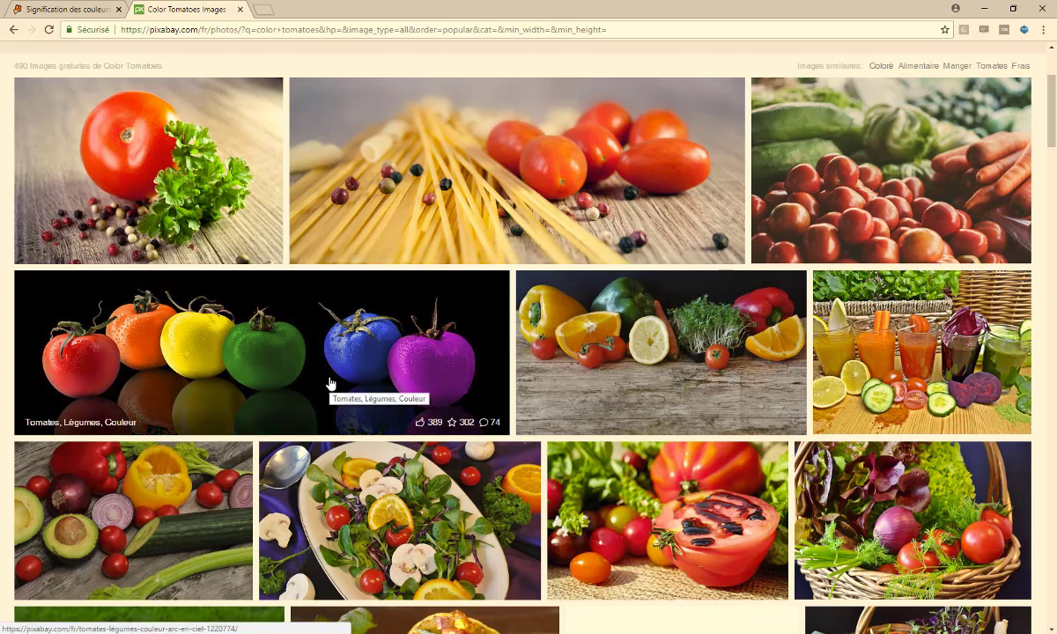
pyautogui.click(330, 383)
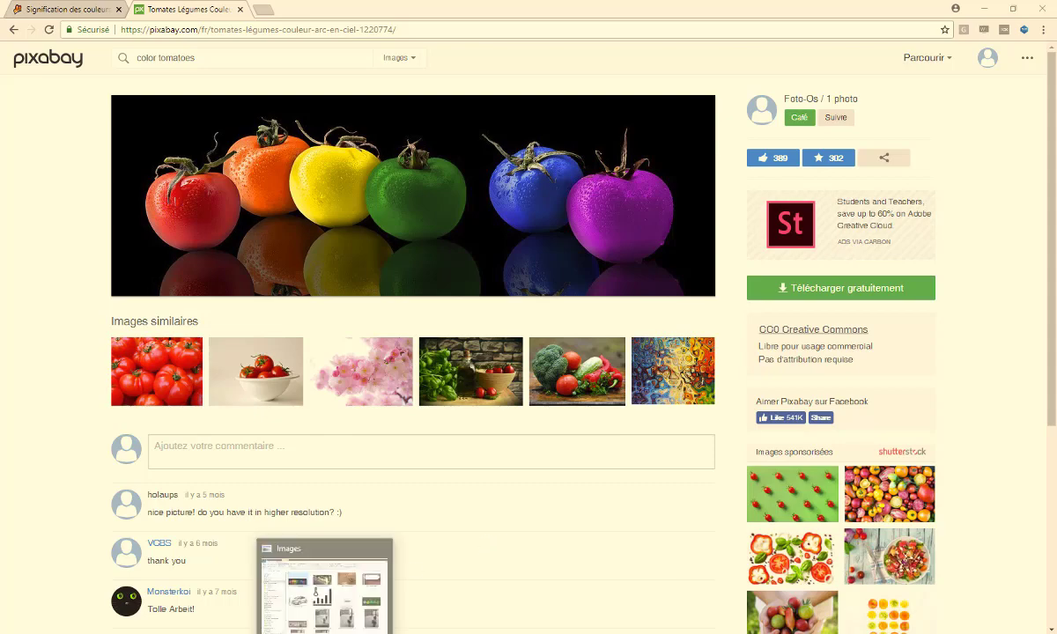
# - Confirm in tomatoes-1220774.jpg's Détails properties that its copyright is Pixabay.com CC0, then minimize Explorer
pyautogui.click(324, 588)
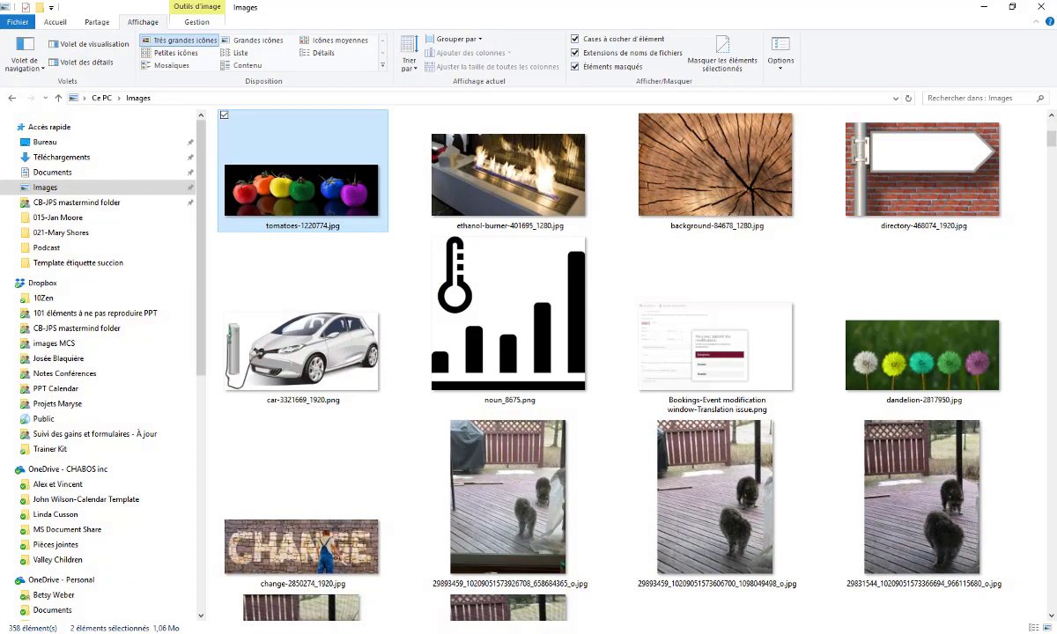
pyautogui.rightClick(314, 199)
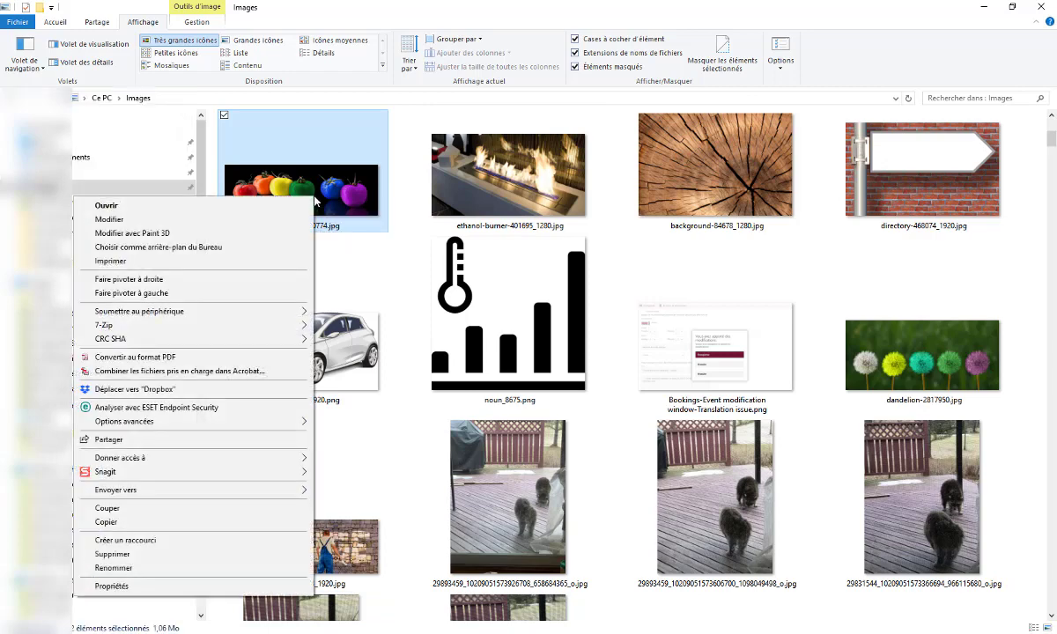
pyautogui.click(189, 586)
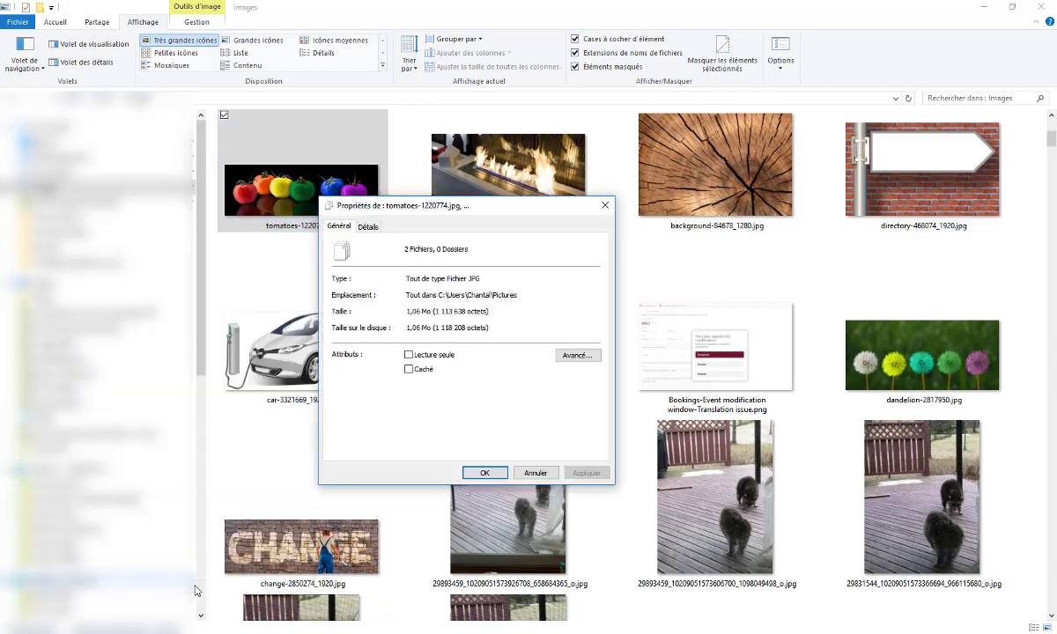
pyautogui.click(369, 228)
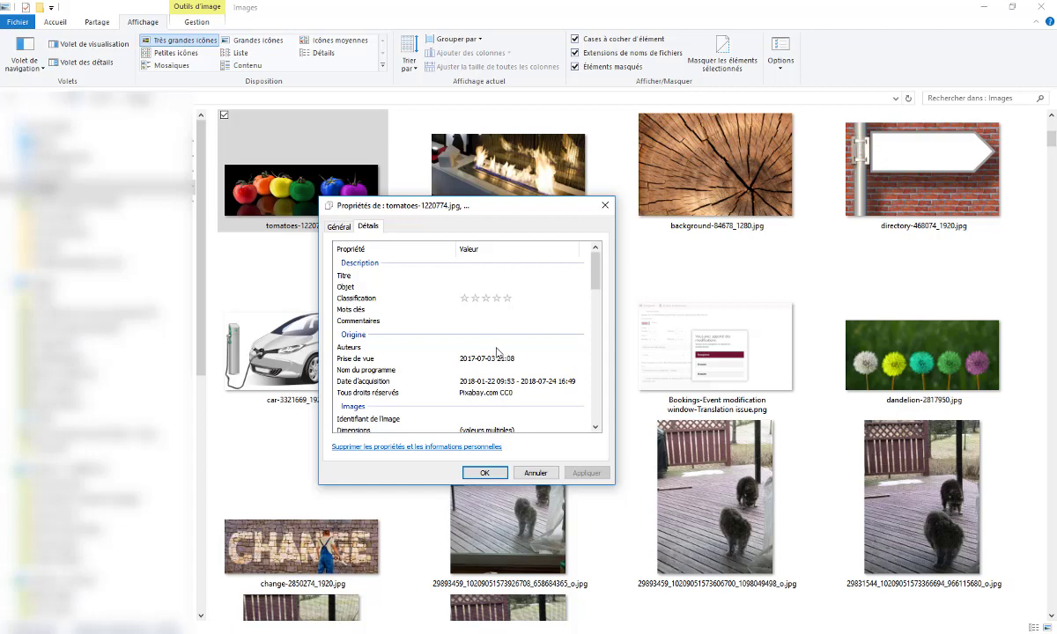
pyautogui.click(537, 473)
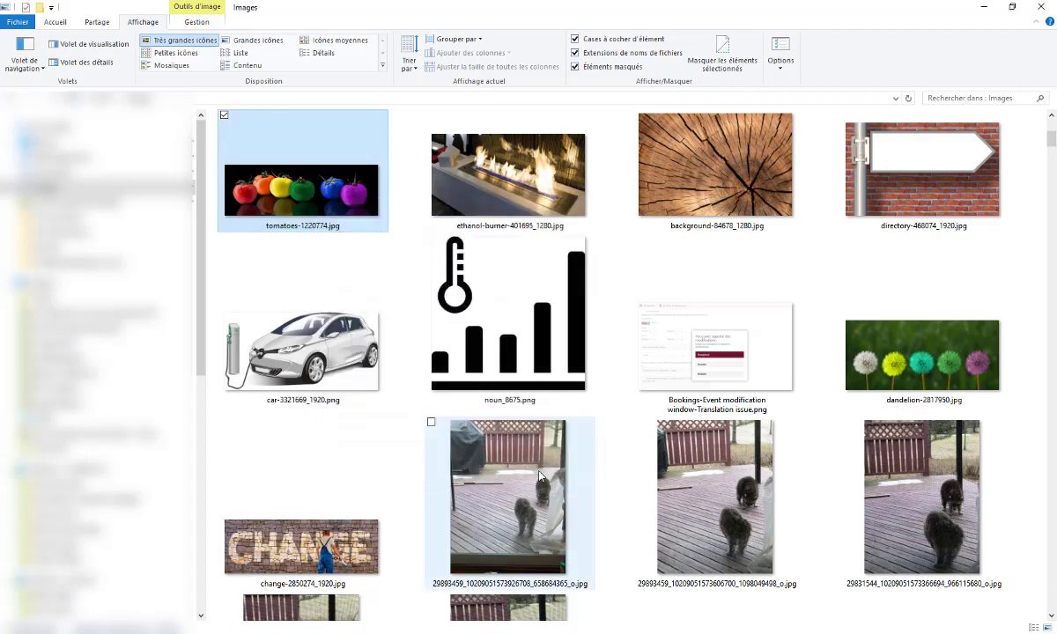
pyautogui.click(985, 9)
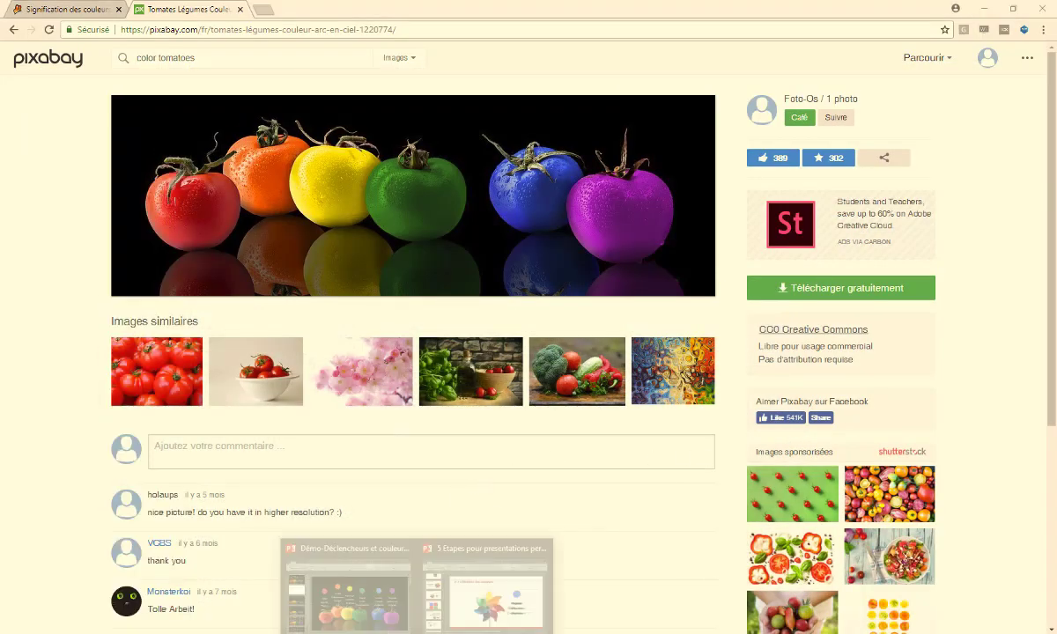
# - Run the slideshow and click the red, orange and yellow tomatoes to show their circles and words
pyautogui.click(345, 564)
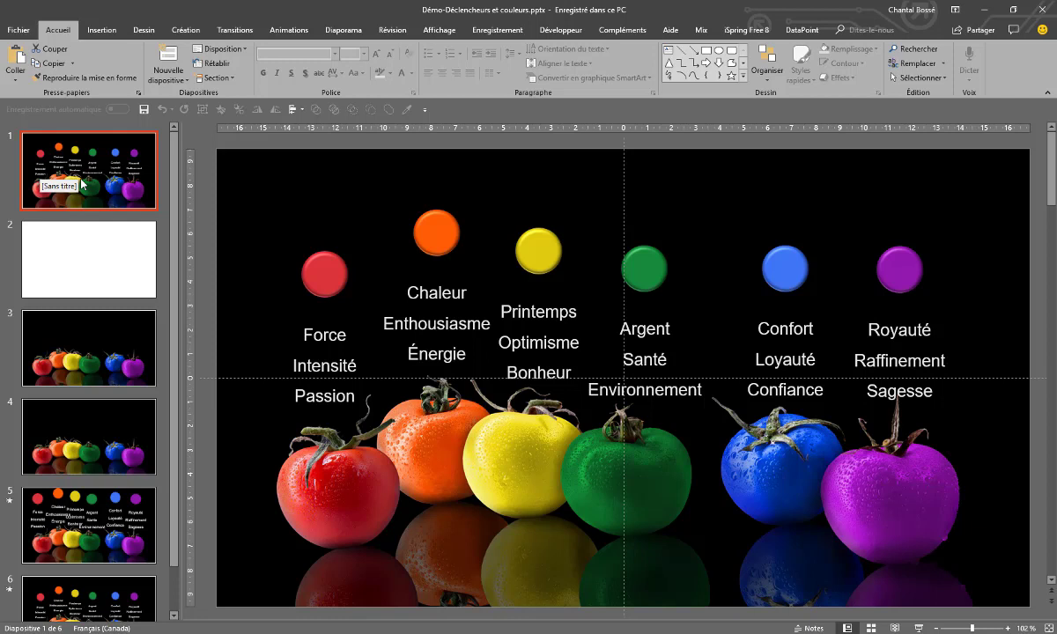
pyautogui.press('F5')
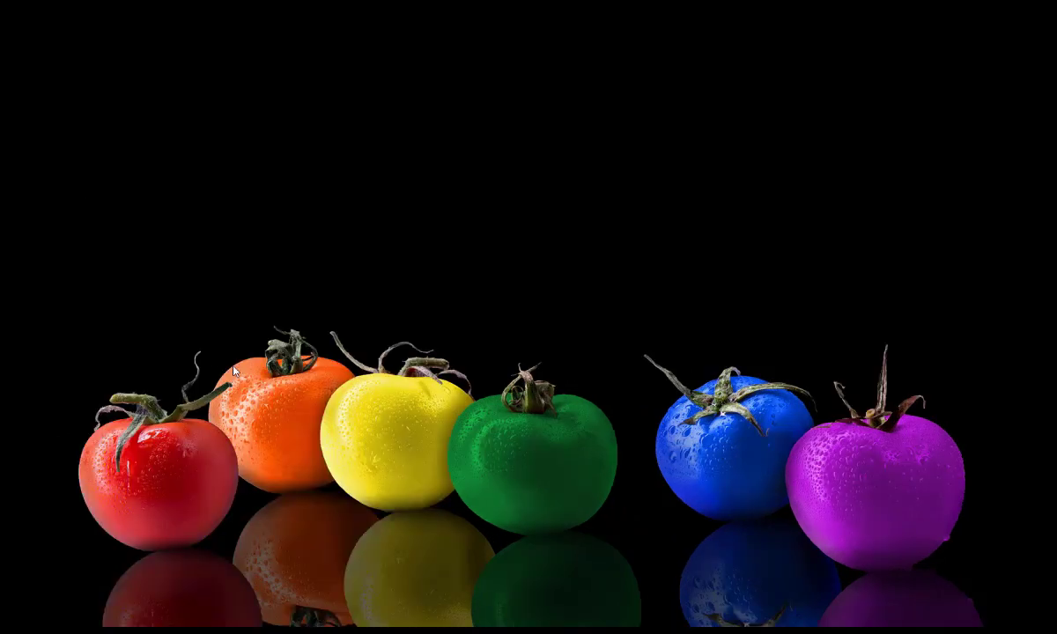
pyautogui.click(186, 488)
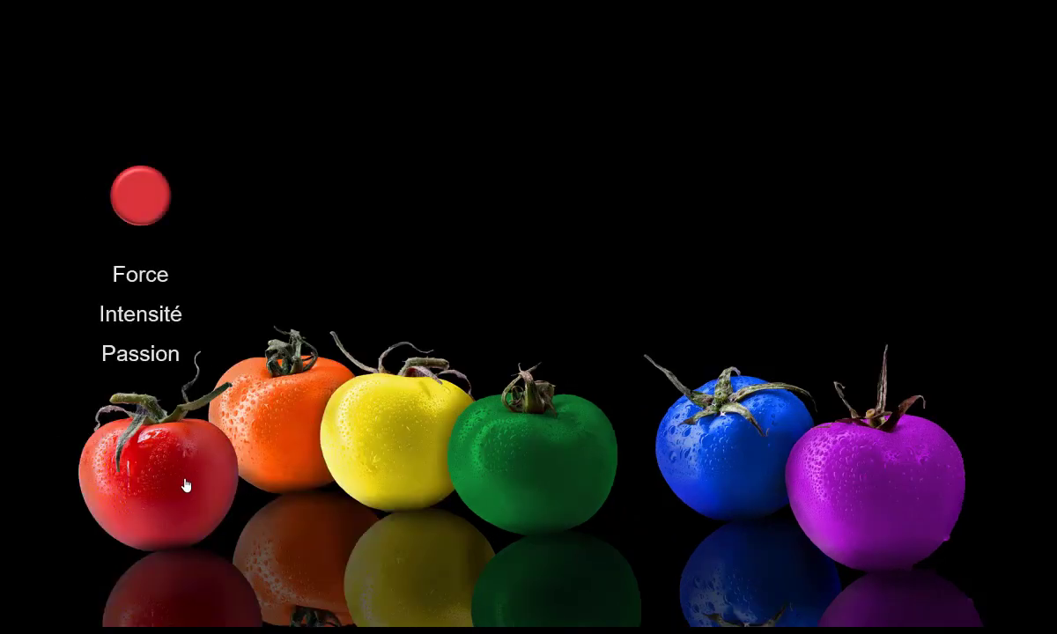
pyautogui.click(286, 438)
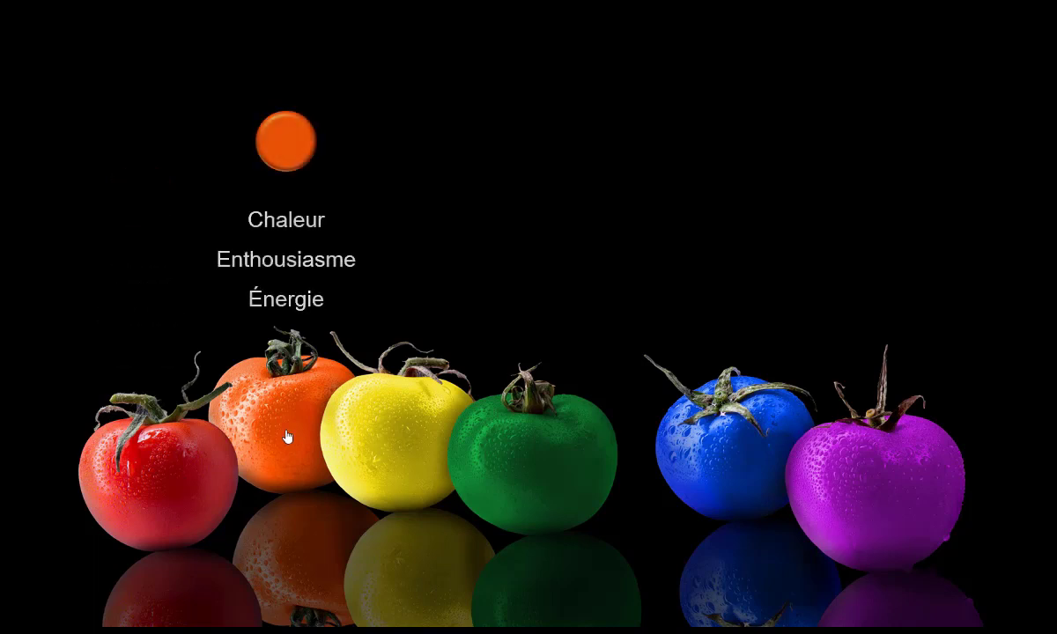
pyautogui.click(417, 455)
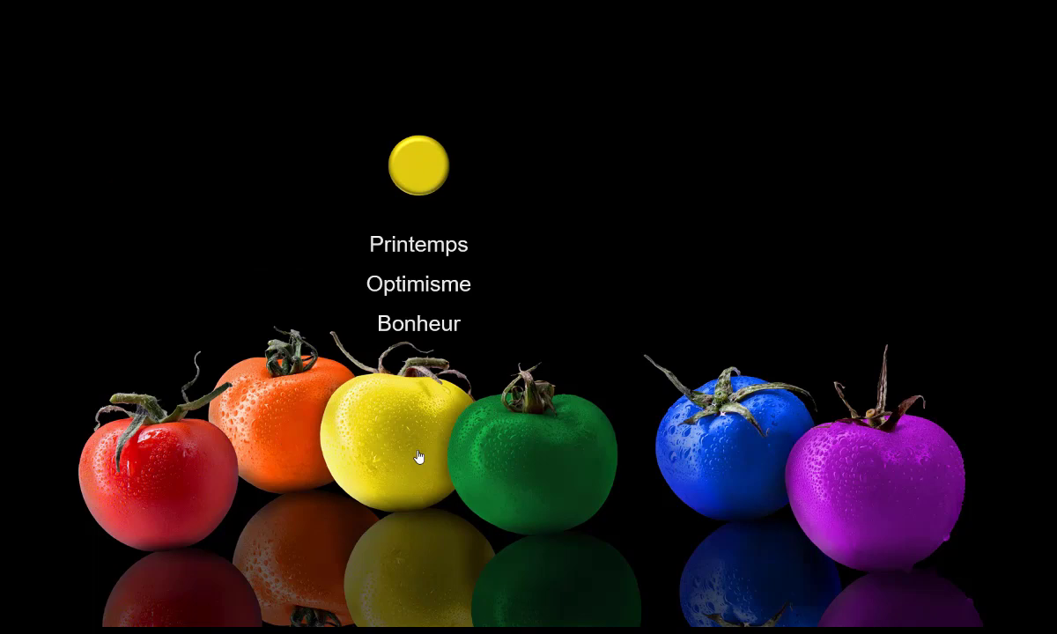
pyautogui.press('Escape')
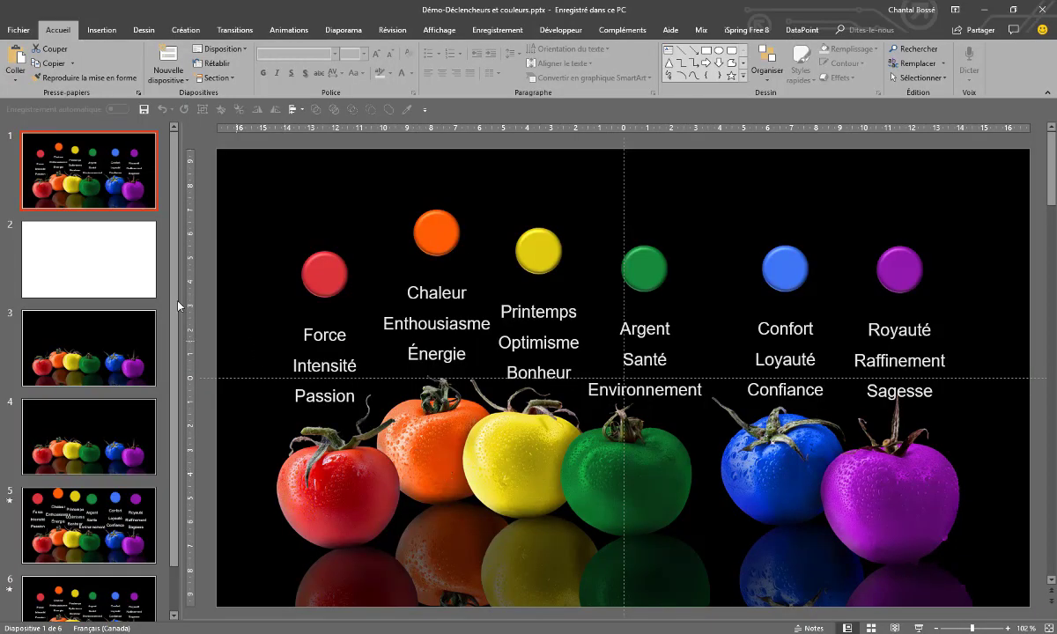
# - Insert the tomatoes image file onto blank slide 2
pyautogui.click(92, 257)
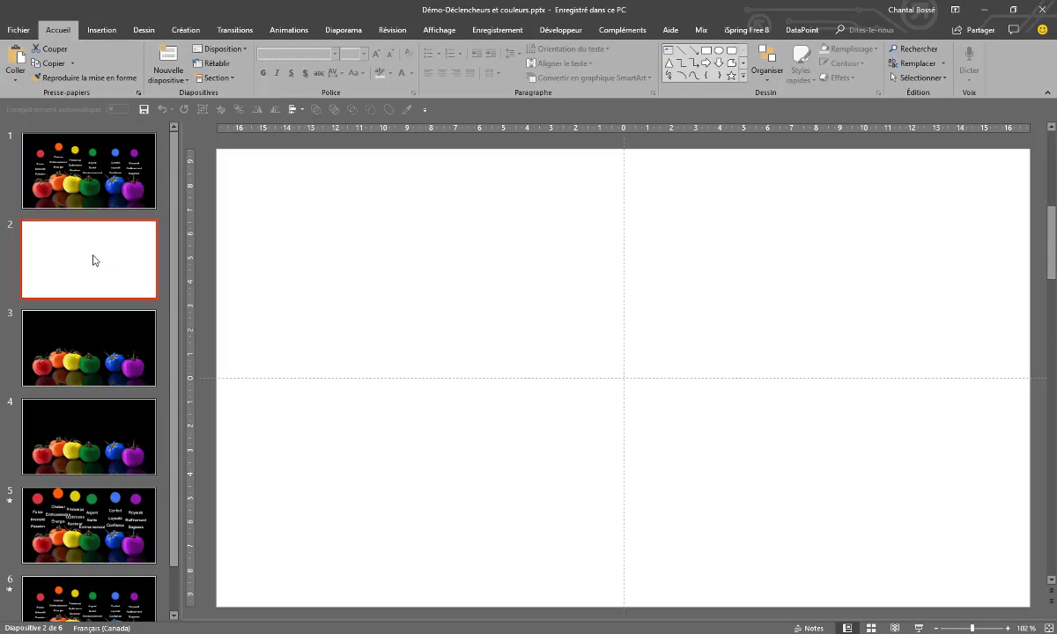
pyautogui.click(110, 36)
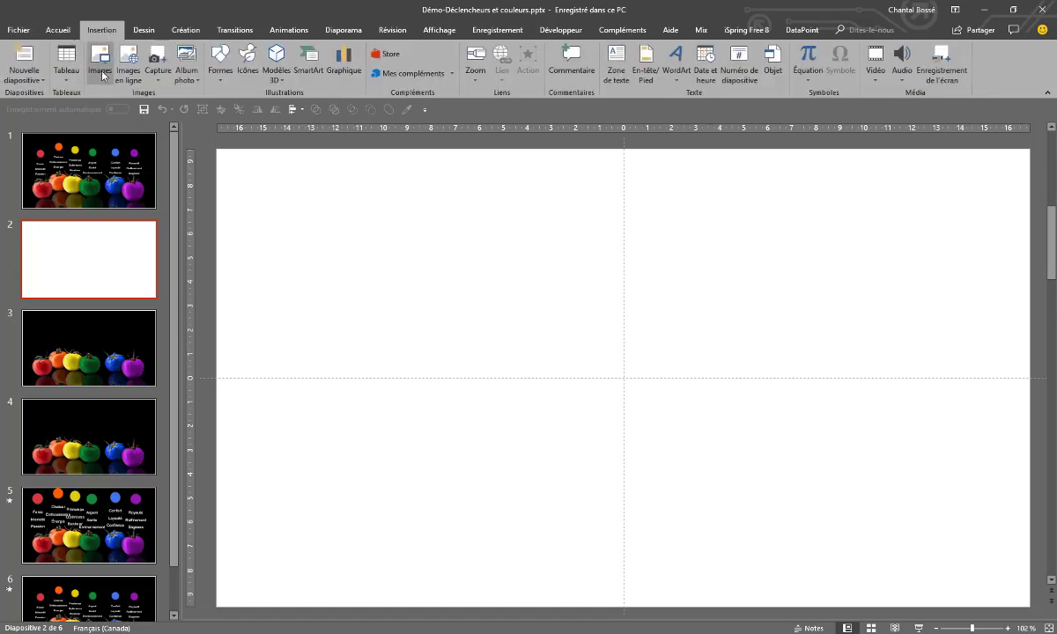
pyautogui.click(97, 66)
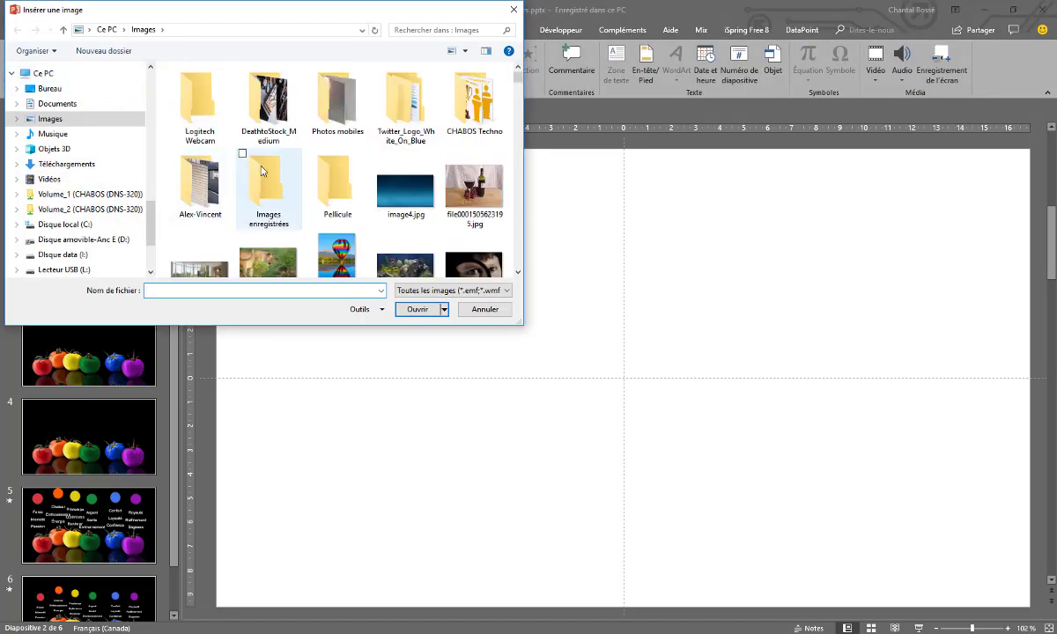
pyautogui.scroll(-5, 334, 176)
pyautogui.click(472, 251)
pyautogui.click(423, 310)
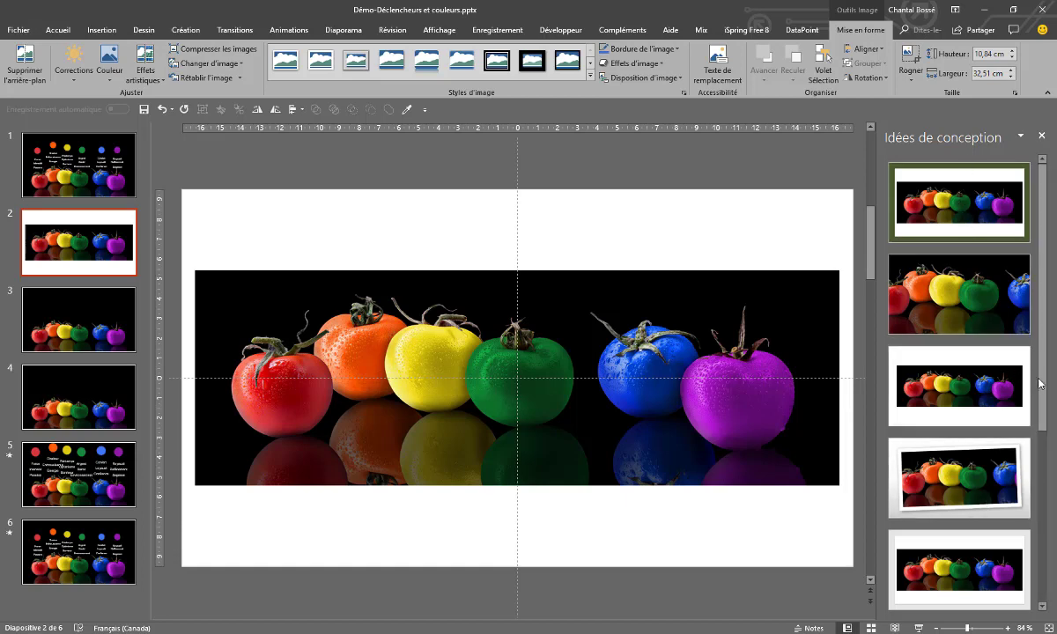
pyautogui.moveTo(1045, 401); pyautogui.dragTo(1053, 575)
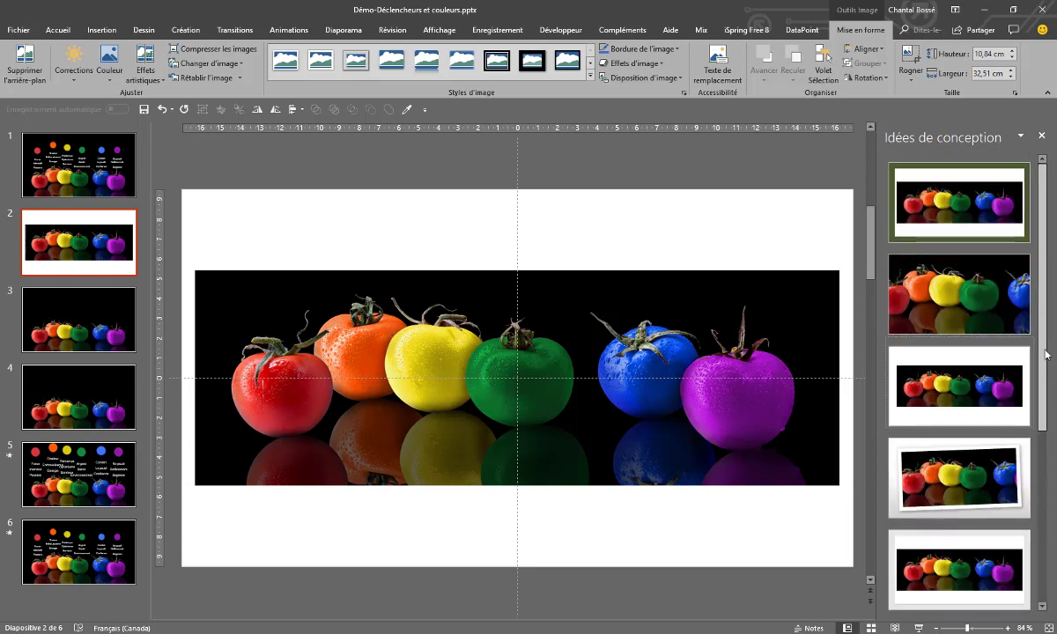
# - Close Idées de conception and select the tomato picture on slide 3
pyautogui.click(1041, 136)
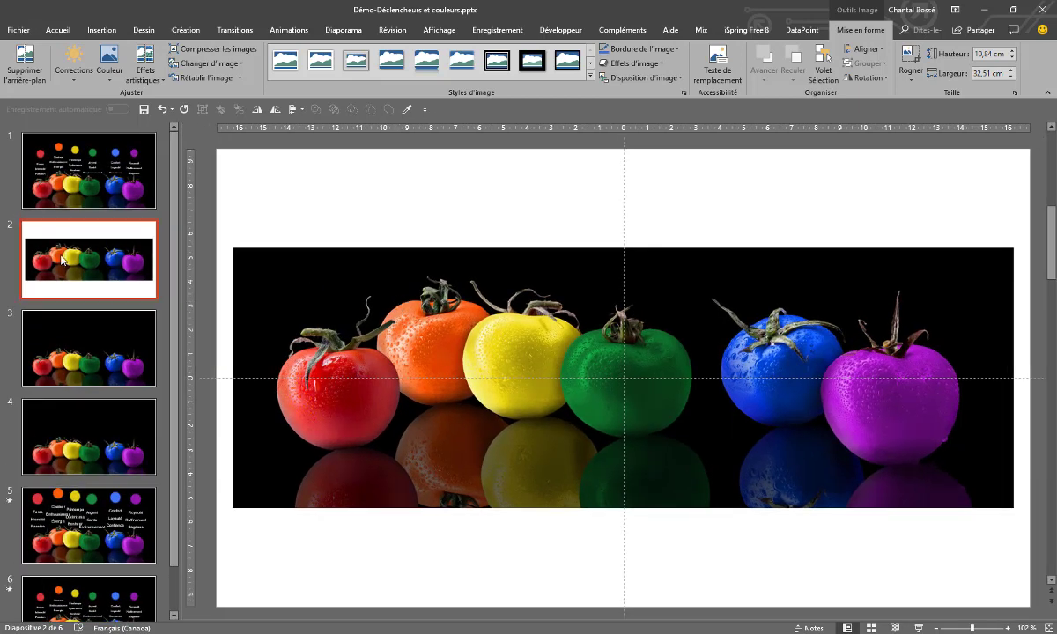
pyautogui.click(62, 334)
pyautogui.click(364, 453)
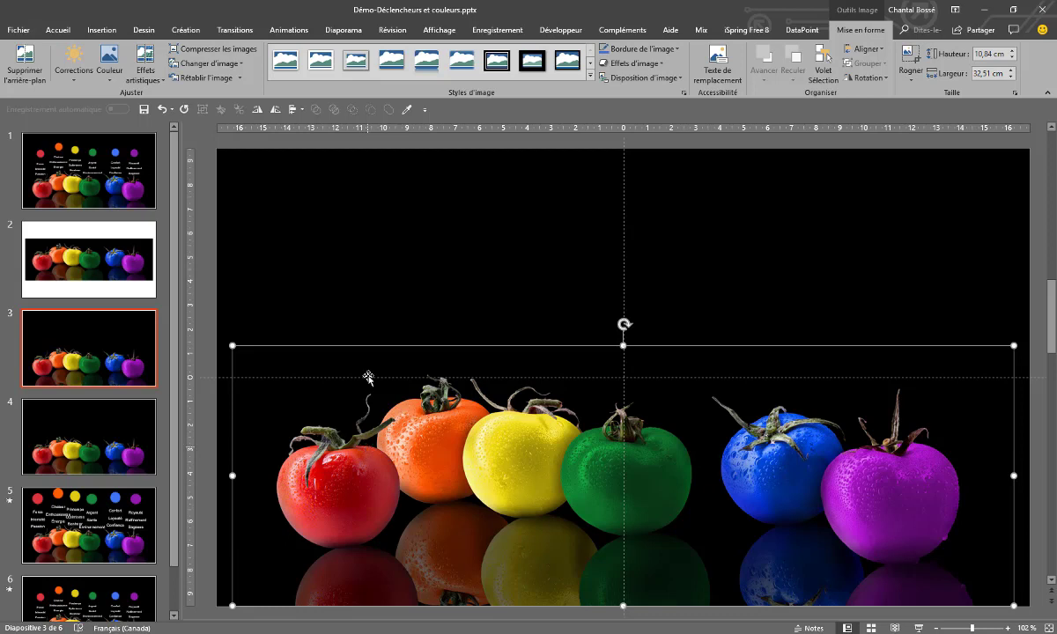
# - With slide 4 selected, copy the blue circle group from the 5 Etapes deck and close that deck
pyautogui.click(374, 295)
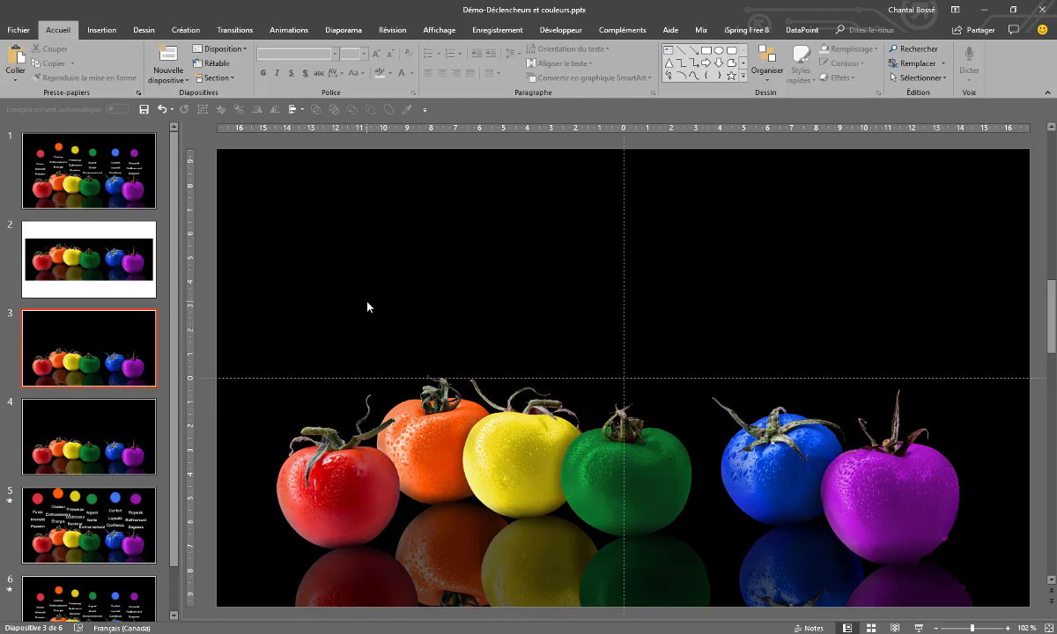
pyautogui.click(110, 454)
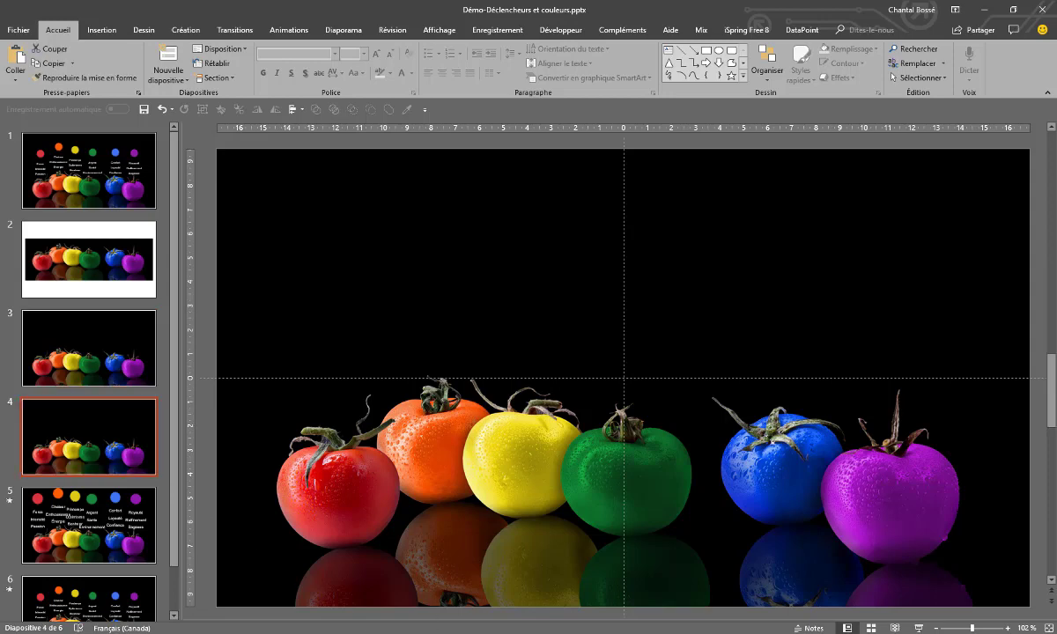
pyautogui.click(485, 586)
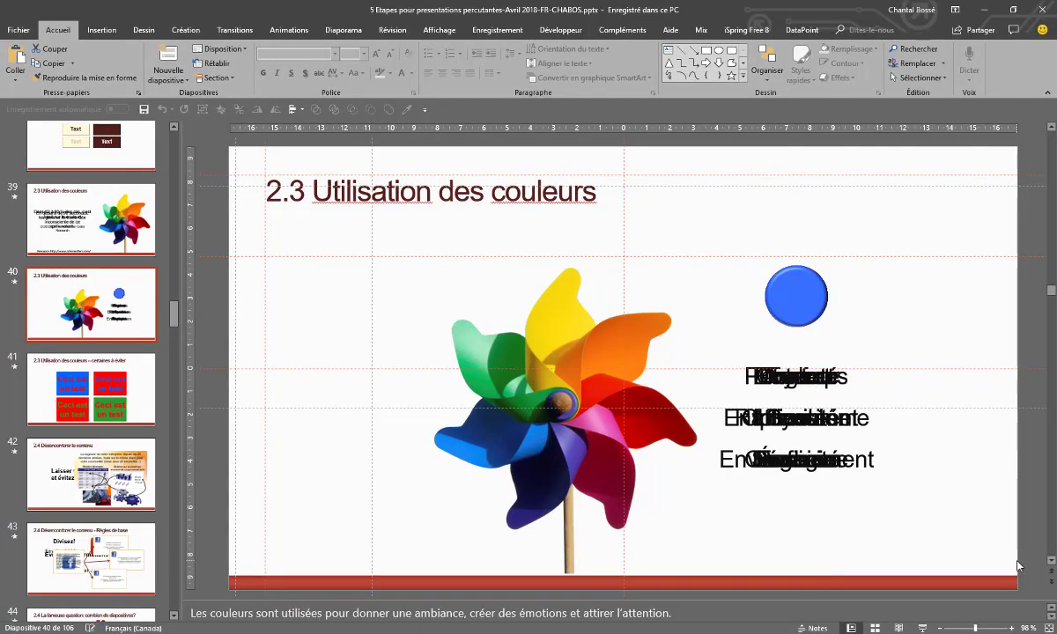
pyautogui.press('Tab')
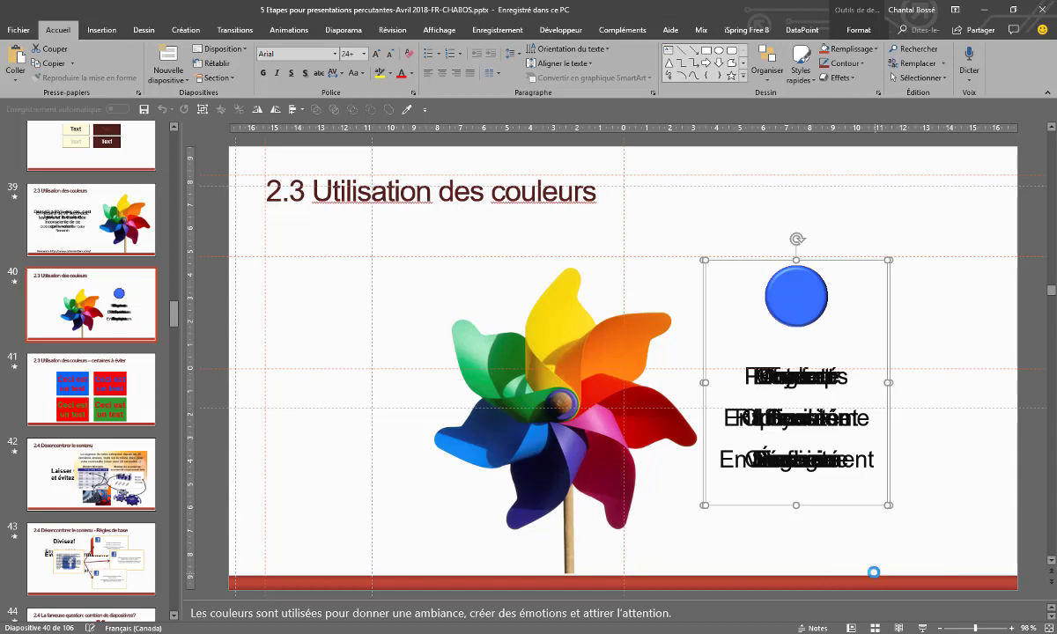
pyautogui.click(1041, 12)
# - Paste the blue circle group on slide 4, make its words white, and place it beside the purple group
pyautogui.hotkey('ctrl', 'v')
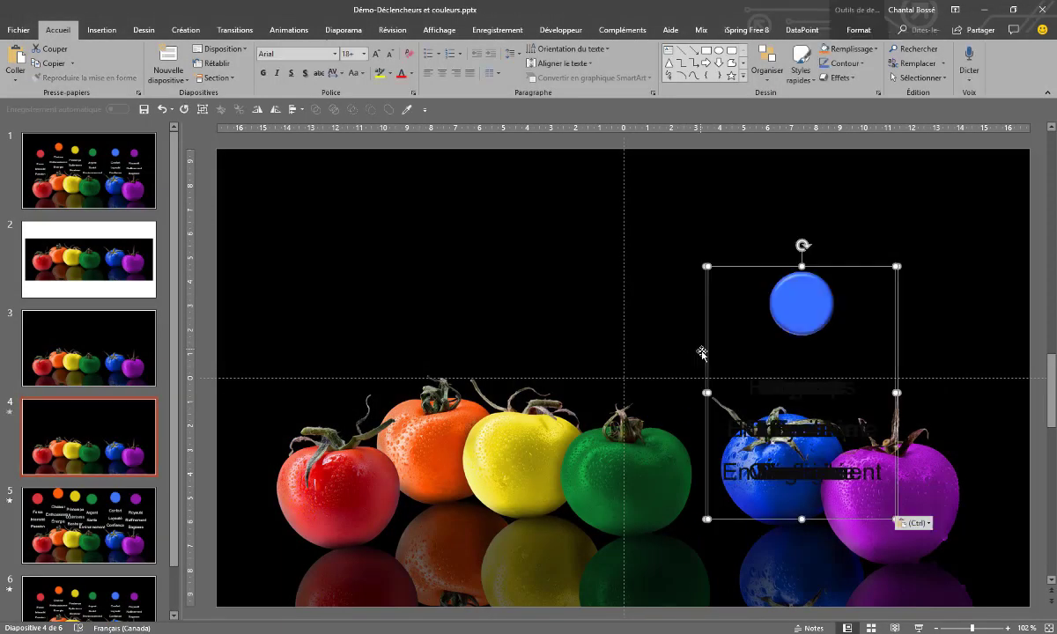
pyautogui.moveTo(746, 266); pyautogui.dragTo(532, 198)
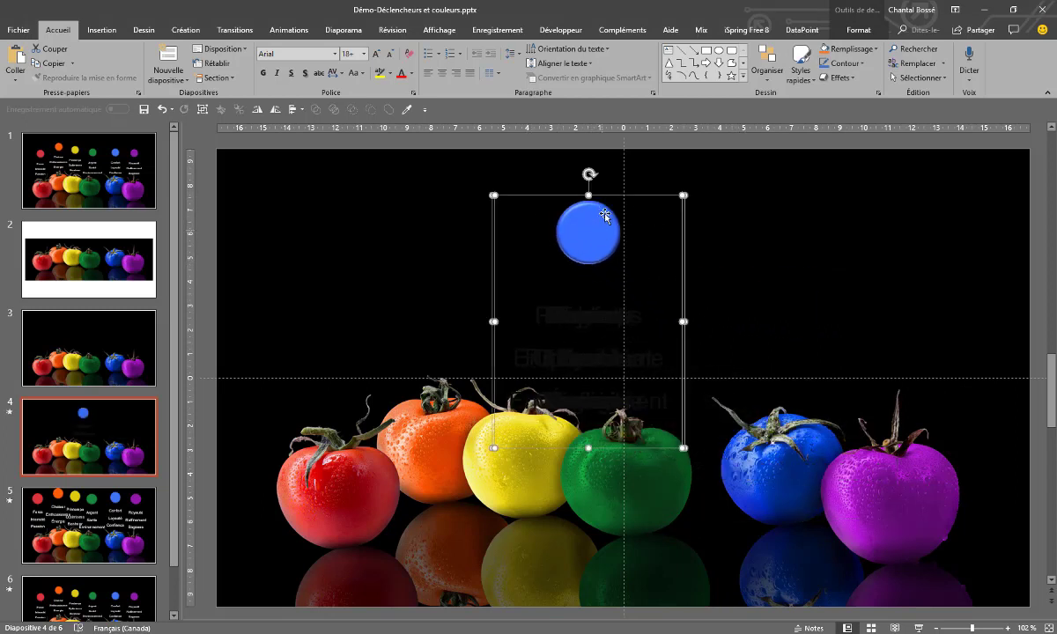
pyautogui.click(765, 222)
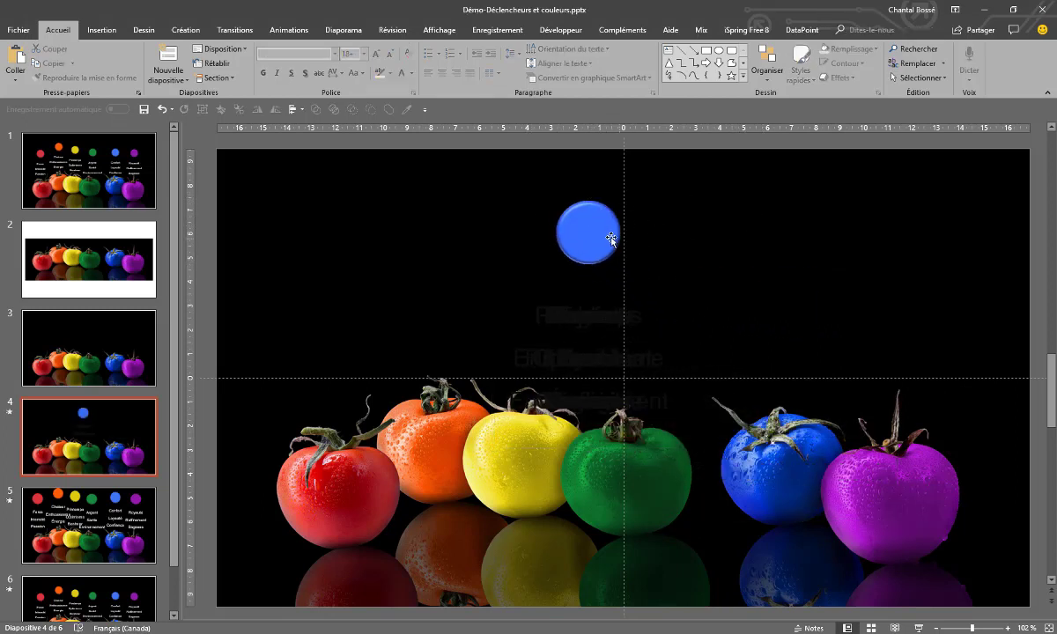
pyautogui.click(572, 225)
pyautogui.moveTo(593, 187)
pyautogui.mouseDown()
pyautogui.moveTo(849, 192)
pyautogui.moveTo(831, 229)
pyautogui.mouseUp()
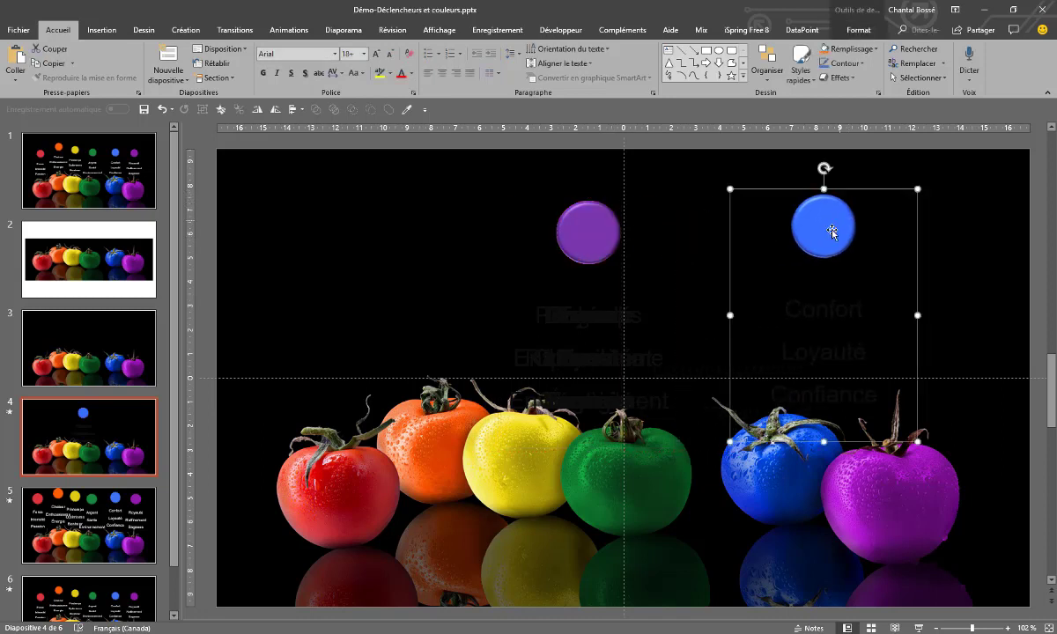
pyautogui.click(831, 229)
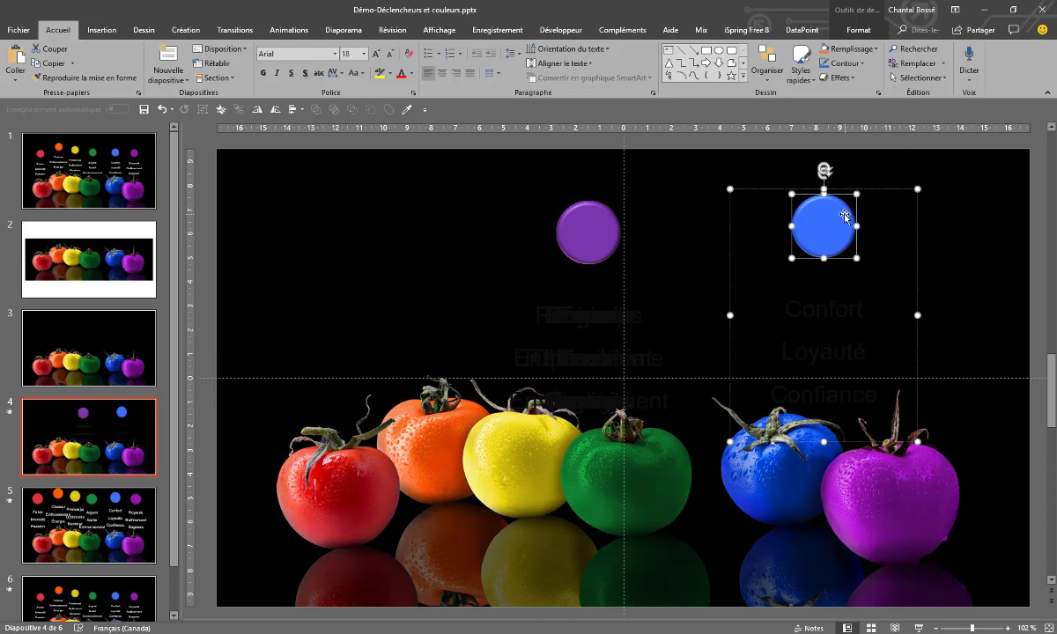
pyautogui.hotkey('ctrl', 'z')
pyautogui.hotkey('ctrl', 'z')
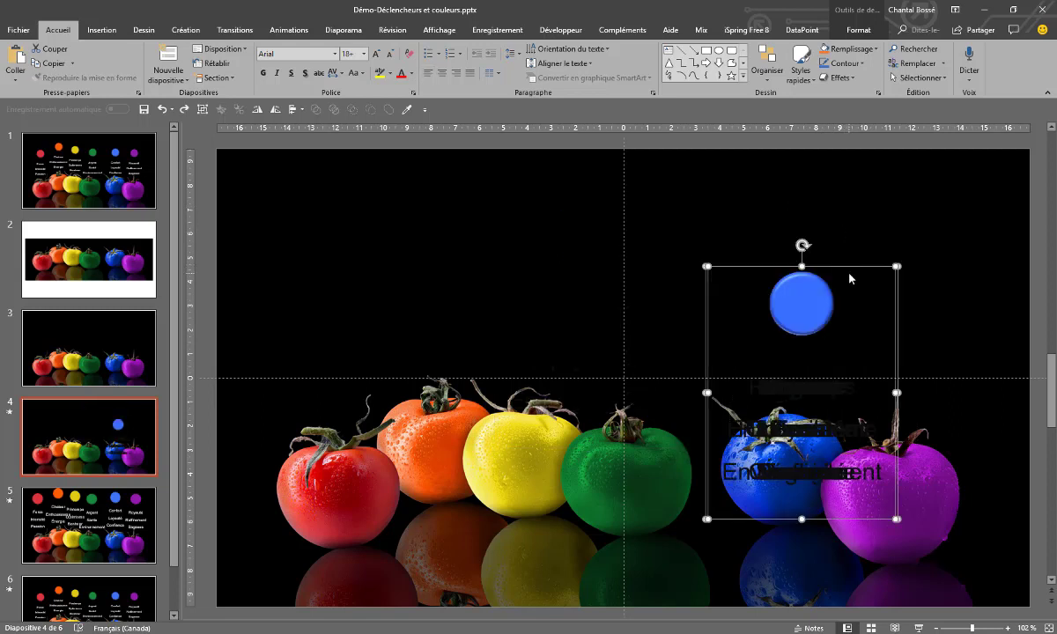
pyautogui.click(412, 74)
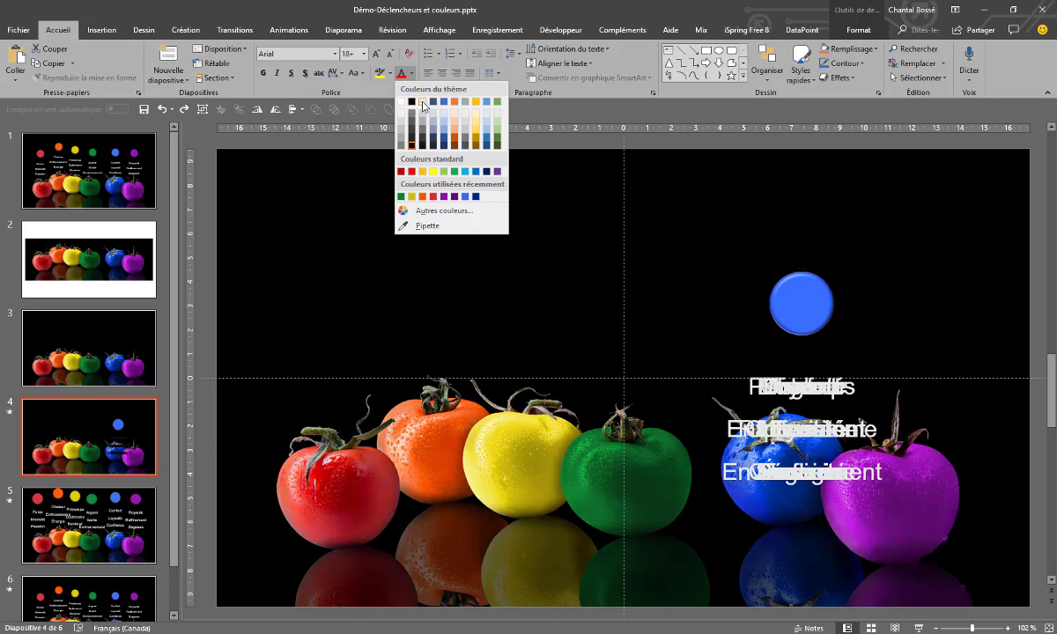
pyautogui.click(423, 105)
pyautogui.moveTo(805, 251); pyautogui.dragTo(631, 187)
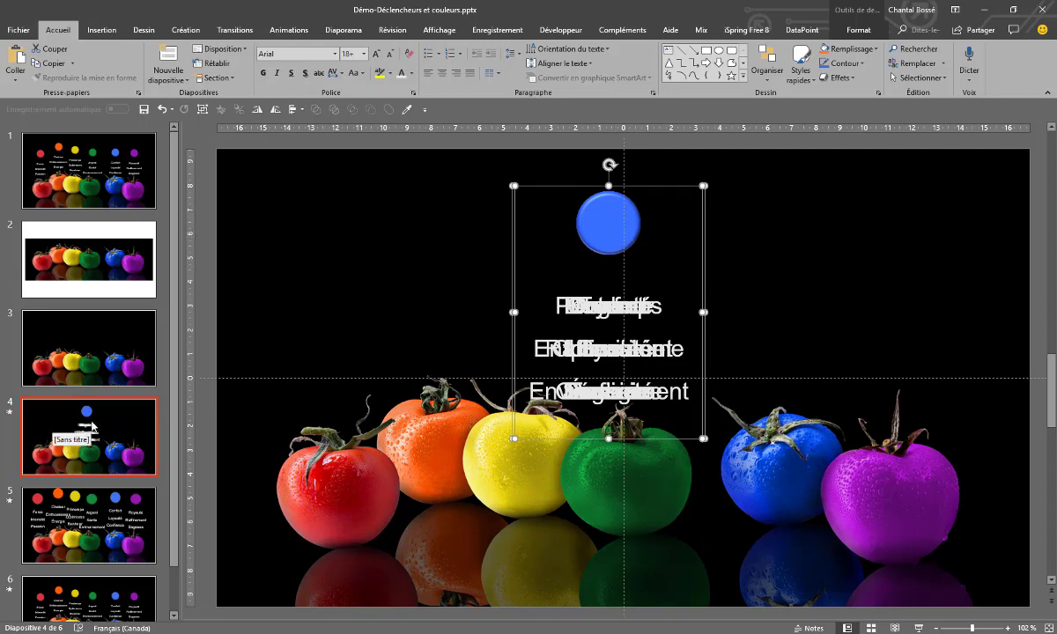
pyautogui.click(772, 206)
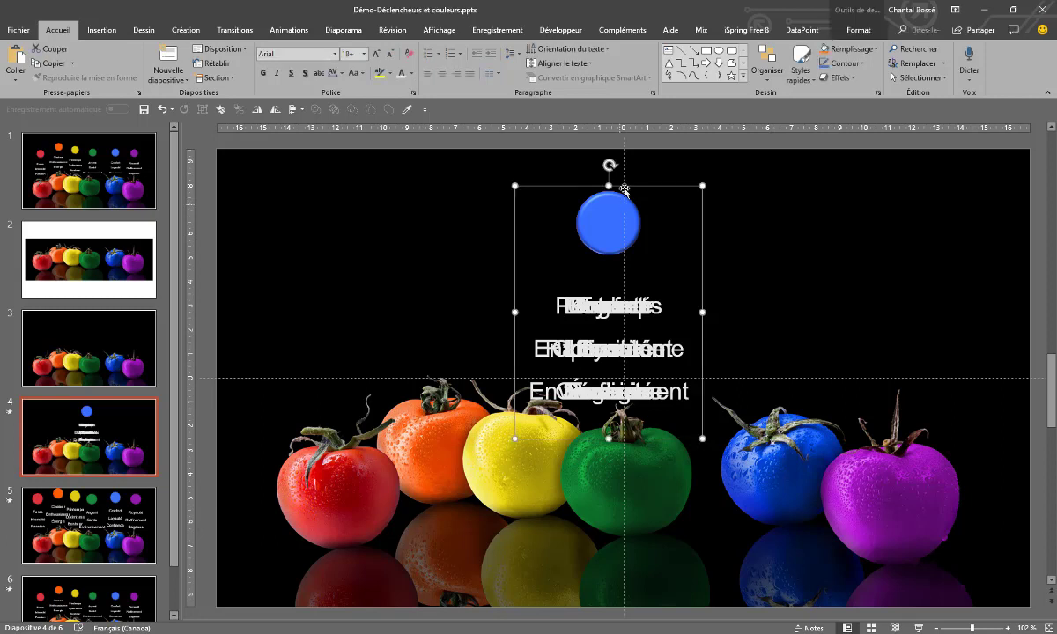
pyautogui.moveTo(621, 209); pyautogui.dragTo(796, 193)
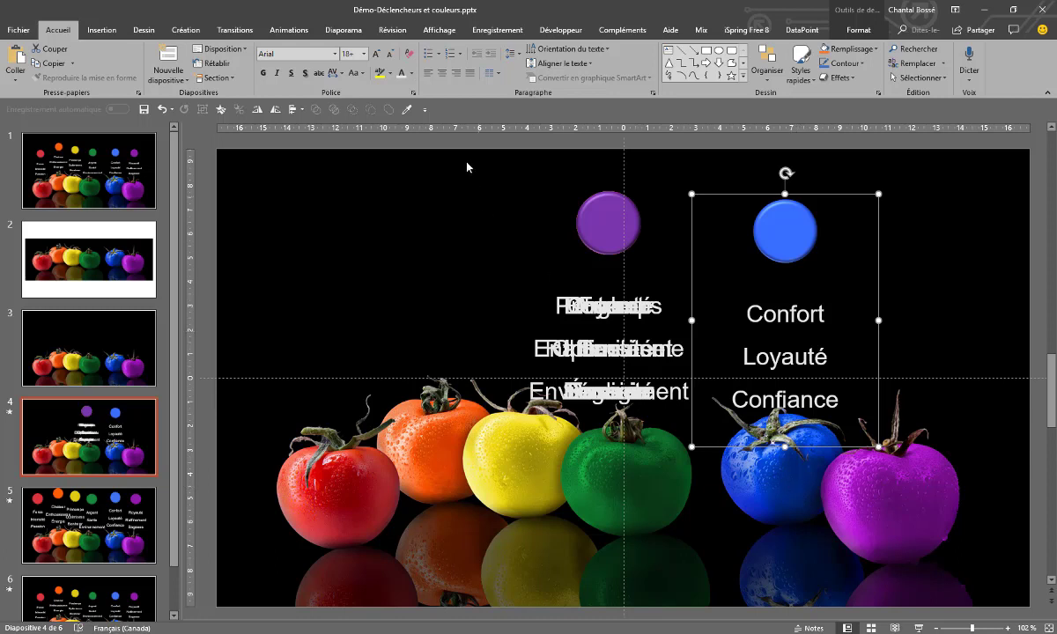
# - Fill the blue circle with the blue tomato's colour using the eyedropper
pyautogui.click(408, 112)
pyautogui.click(794, 226)
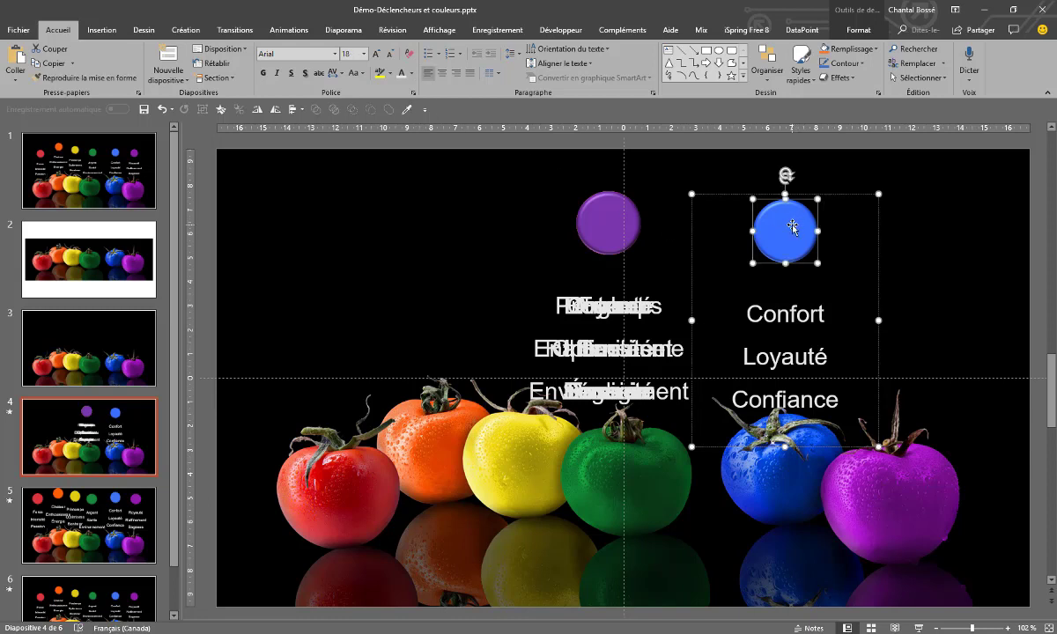
pyautogui.click(406, 110)
pyautogui.click(719, 439)
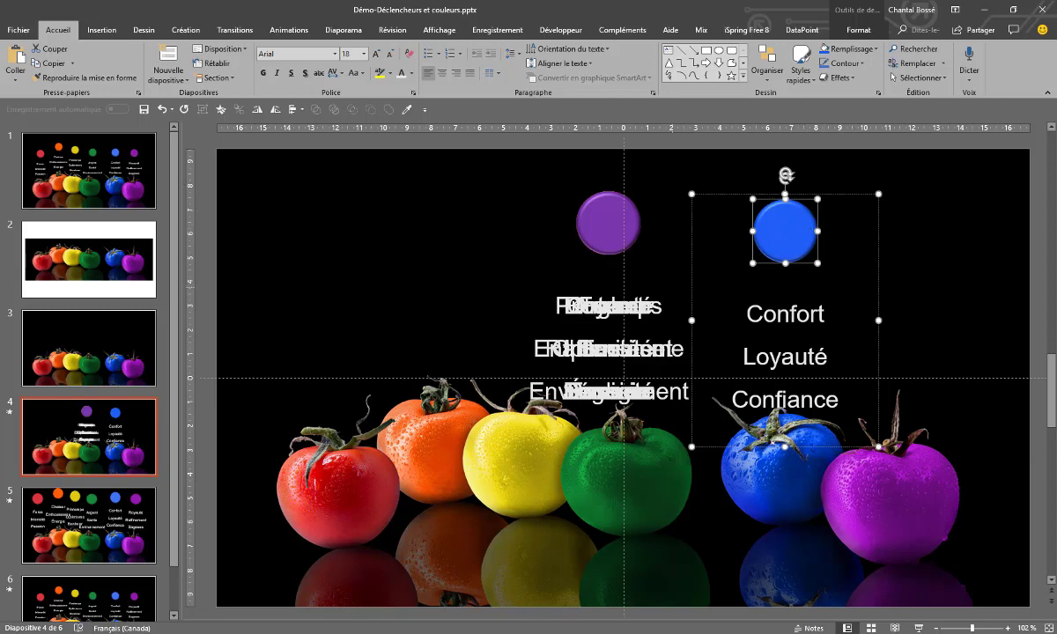
pyautogui.click(102, 490)
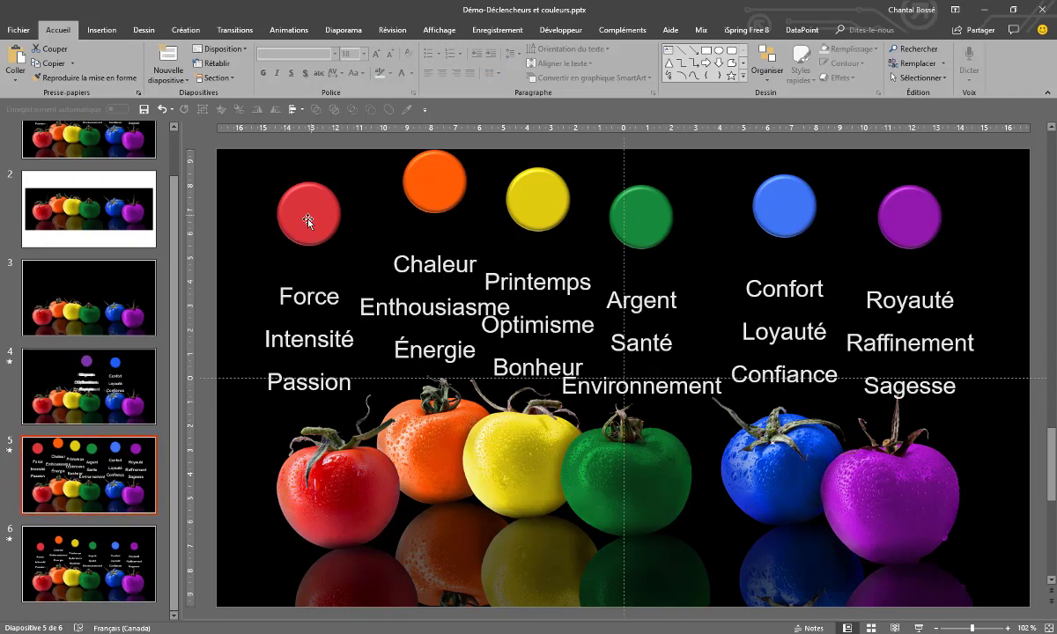
# - Select all six circle groups on slide 5 and set their word lists to 24 pt
pyautogui.click(931, 219)
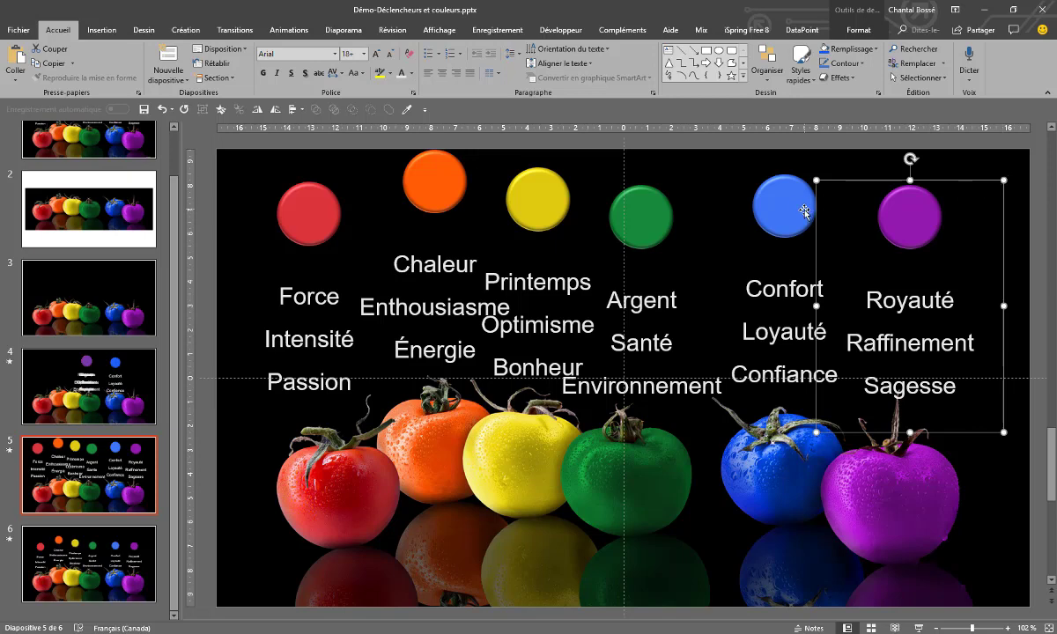
pyautogui.keyDown('shift'); pyautogui.click(755, 199); pyautogui.keyUp('shift')
pyautogui.keyDown('shift'); pyautogui.click(634, 216); pyautogui.keyUp('shift')
pyautogui.keyDown('shift'); pyautogui.click(522, 193); pyautogui.keyUp('shift')
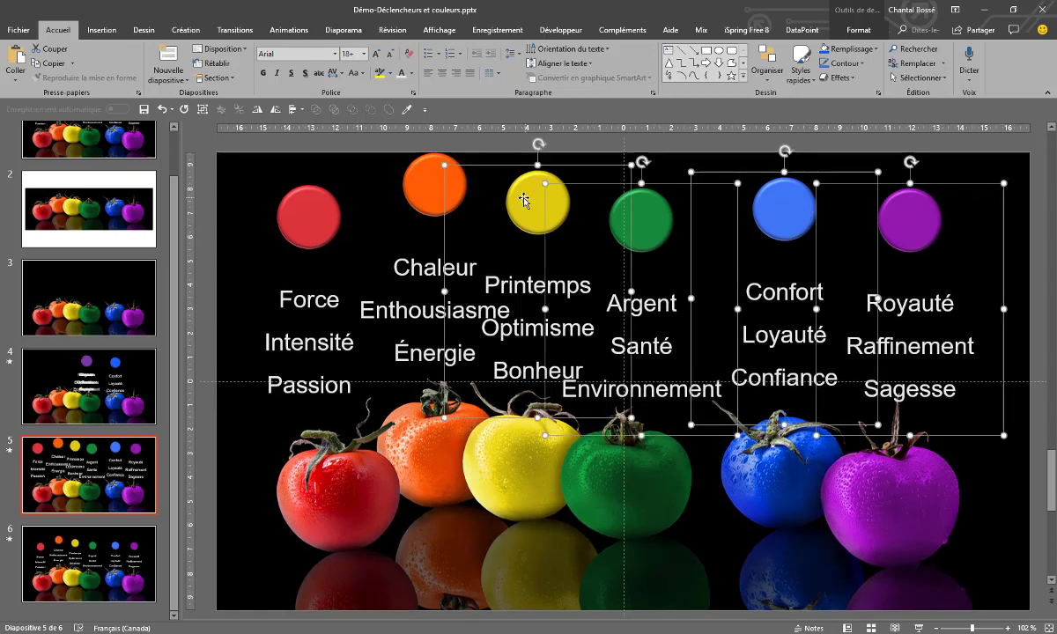
pyautogui.keyDown('shift'); pyautogui.click(412, 172); pyautogui.keyUp('shift')
pyautogui.keyDown('shift'); pyautogui.click(299, 231); pyautogui.keyUp('shift')
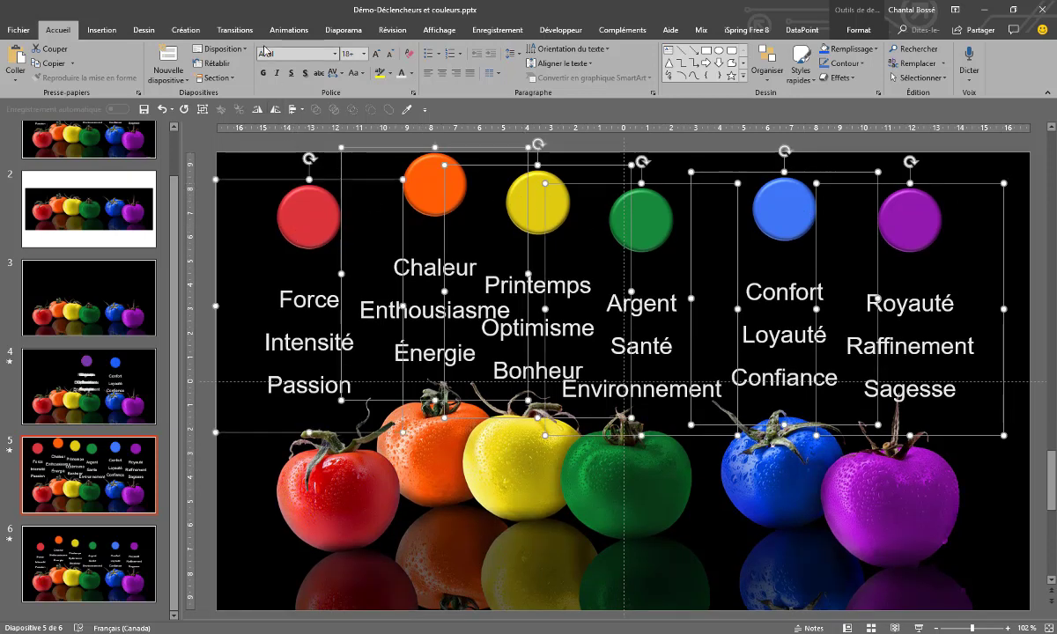
pyautogui.click(363, 55)
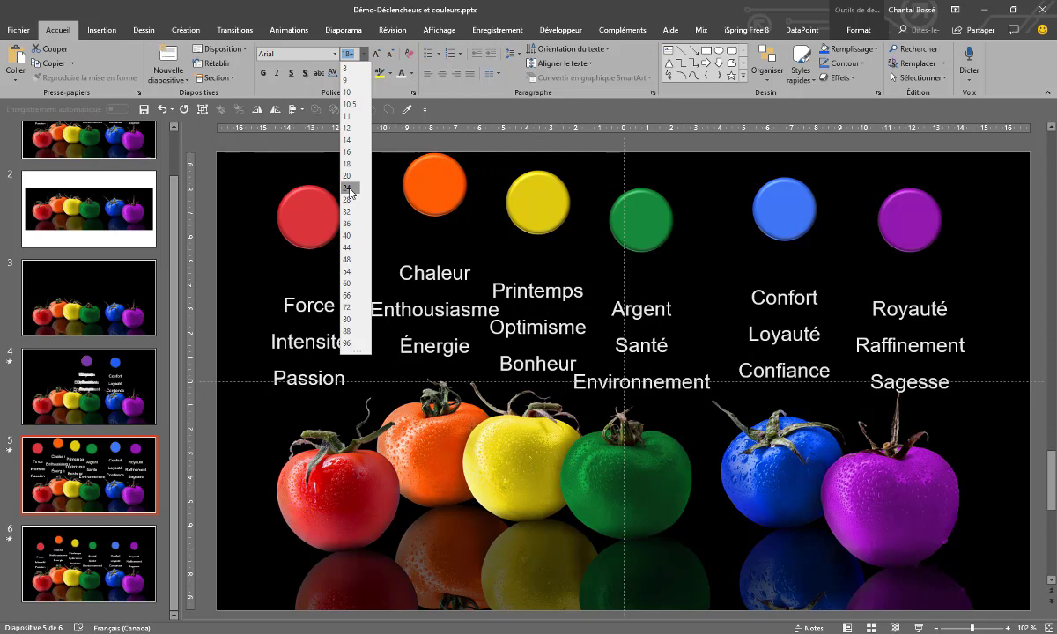
pyautogui.click(350, 189)
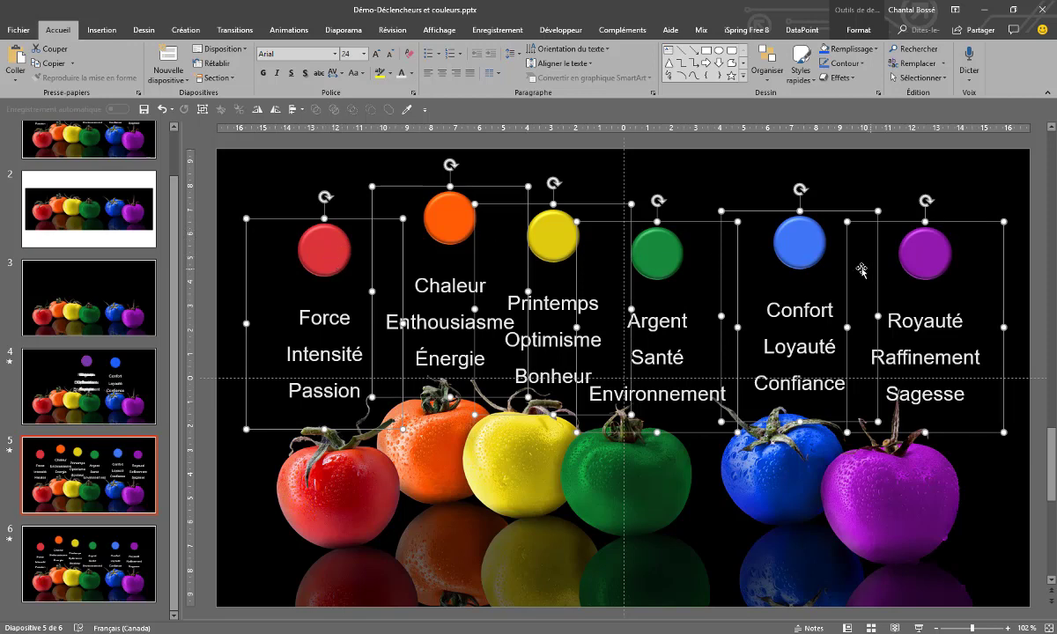
pyautogui.click(110, 555)
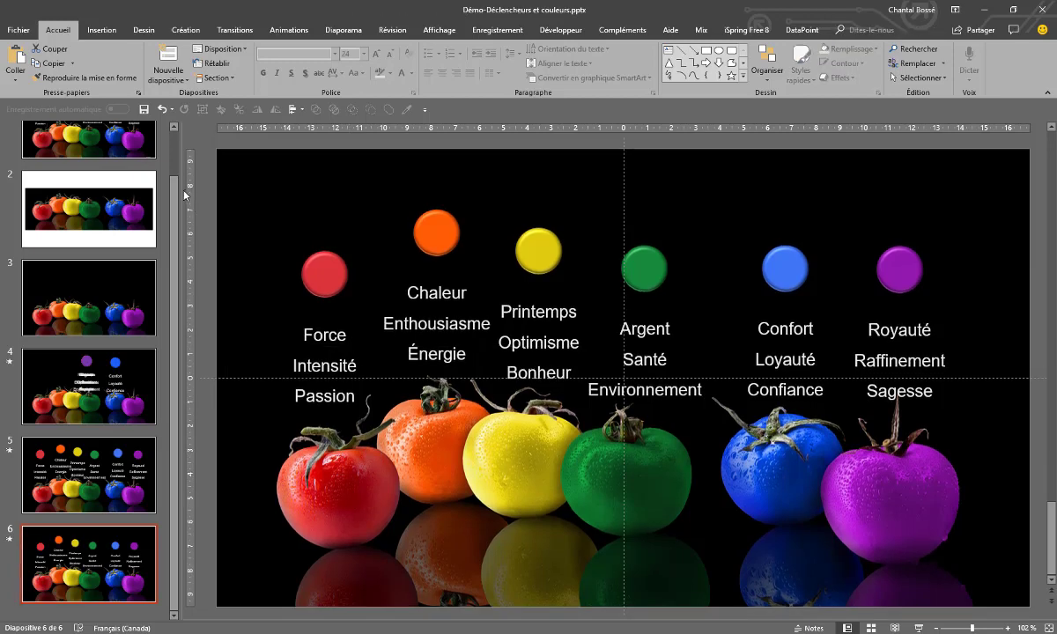
# - On slide 1, select the shape on each tomato from red to purple, then open Sélectionner
pyautogui.scroll(2, 174, 159)
pyautogui.click(99, 176)
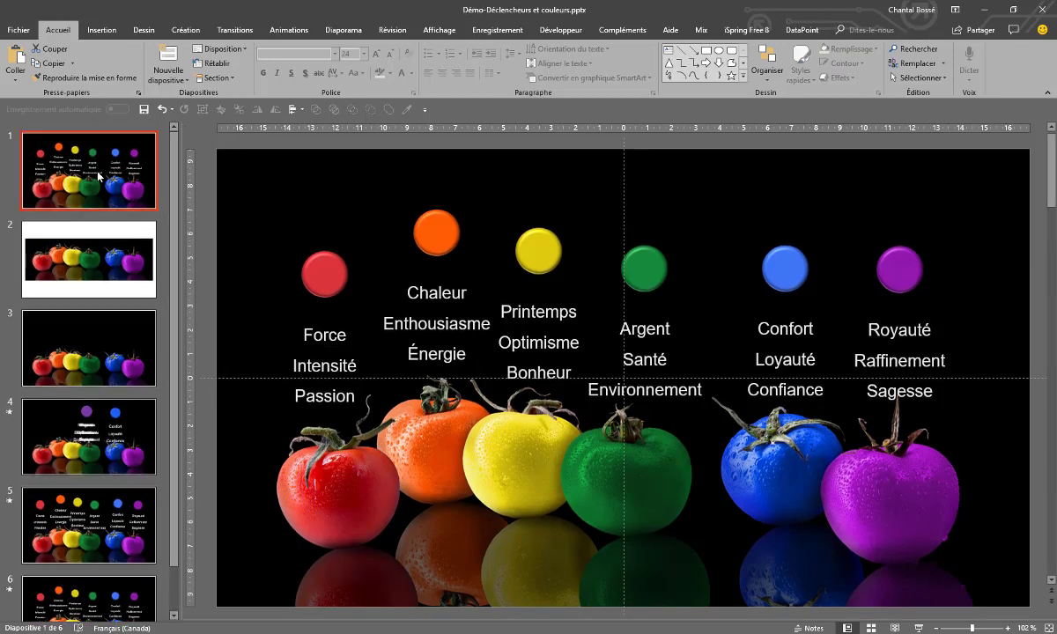
pyautogui.click(349, 511)
pyautogui.click(416, 421)
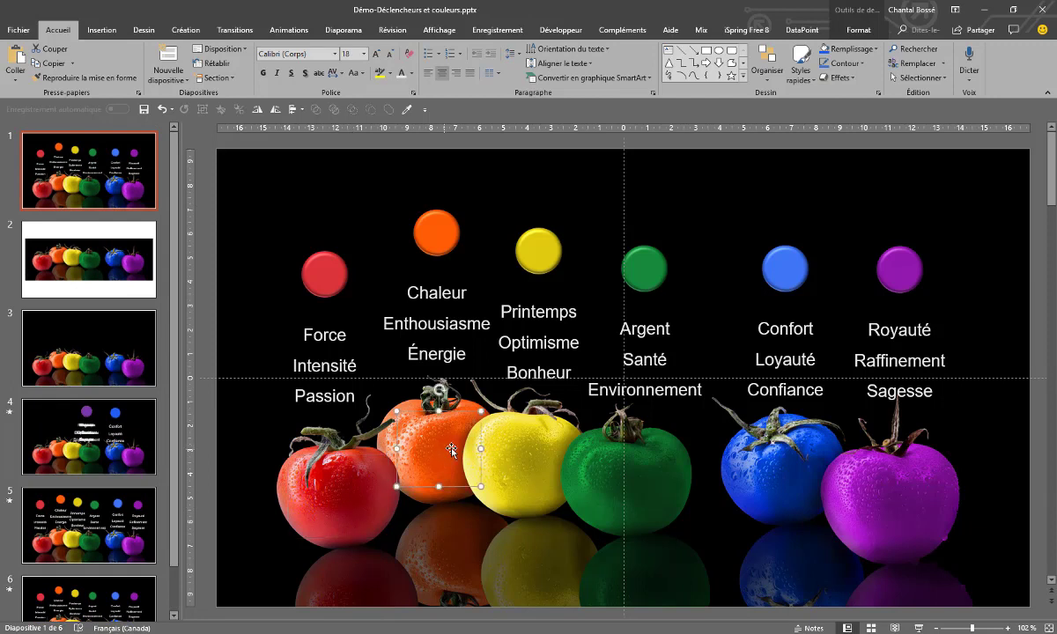
pyautogui.click(521, 459)
pyautogui.click(572, 442)
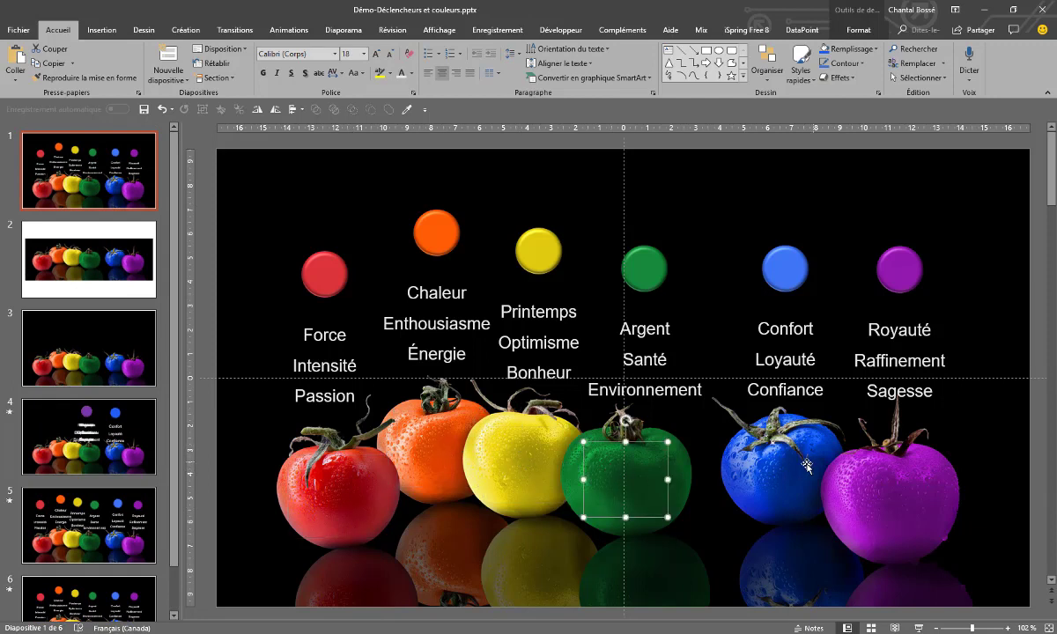
pyautogui.click(751, 440)
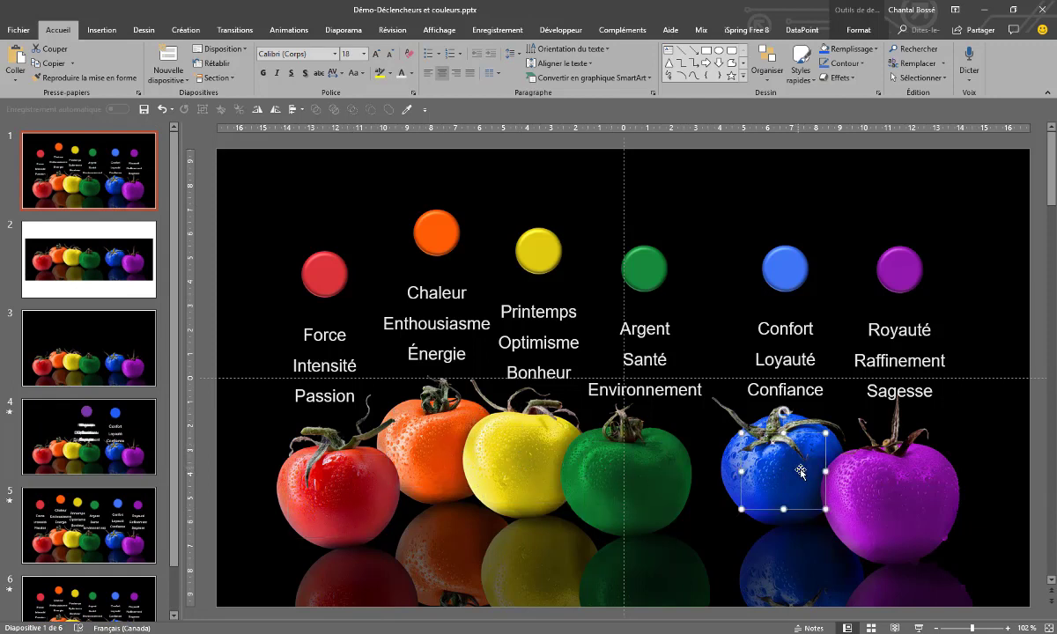
pyautogui.click(907, 507)
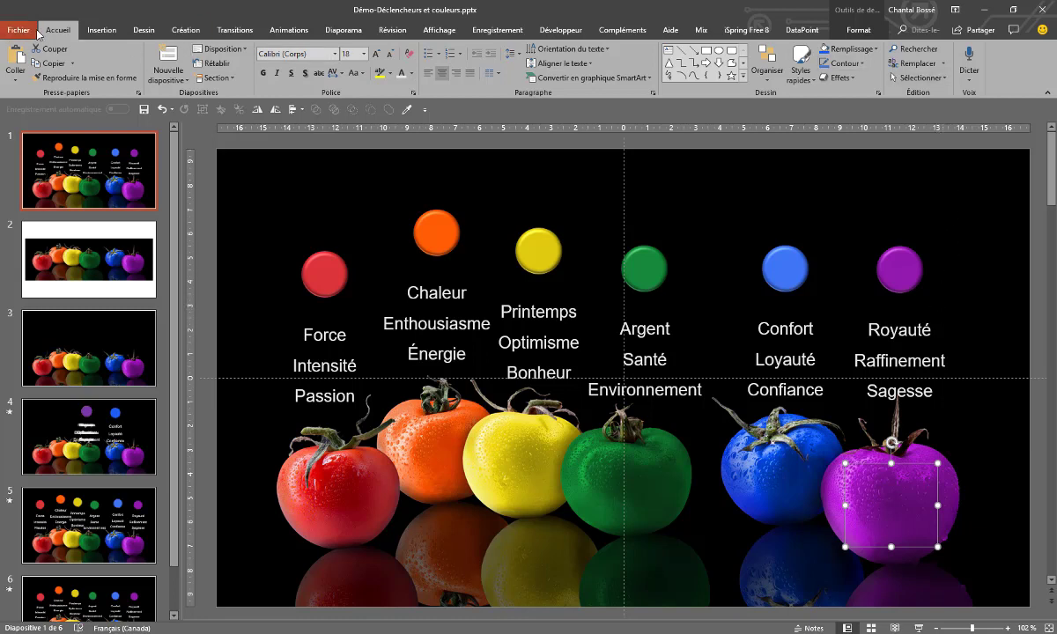
pyautogui.click(943, 78)
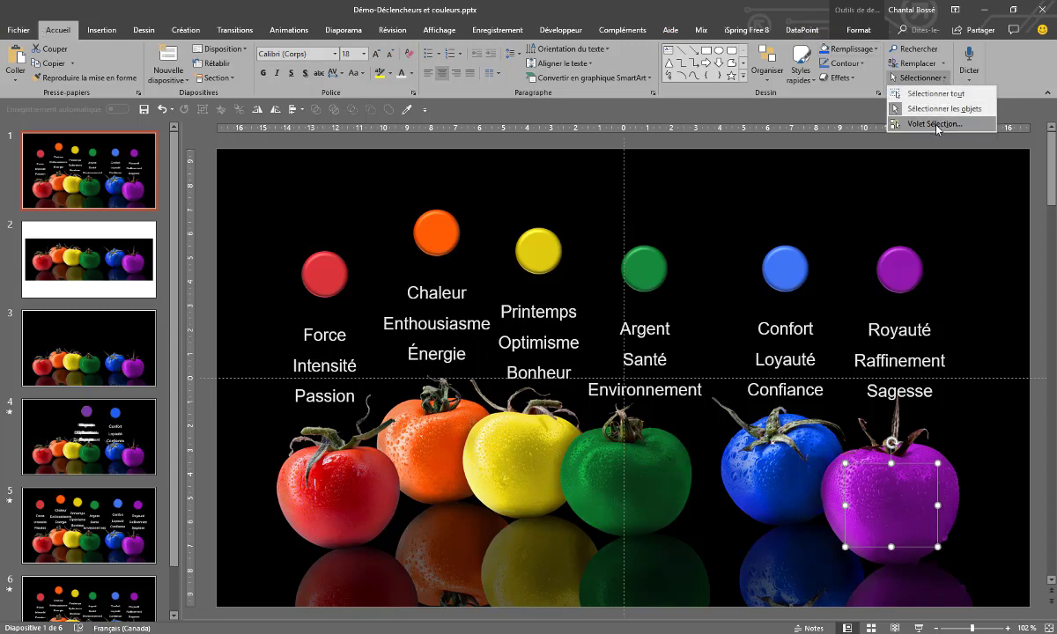
pyautogui.click(935, 124)
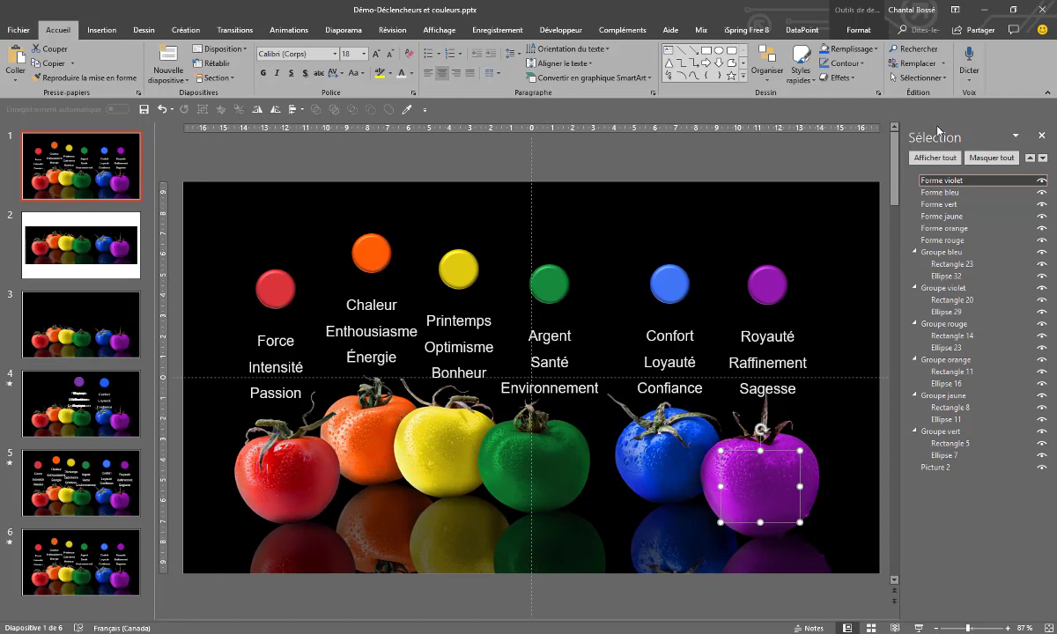
pyautogui.click(784, 275)
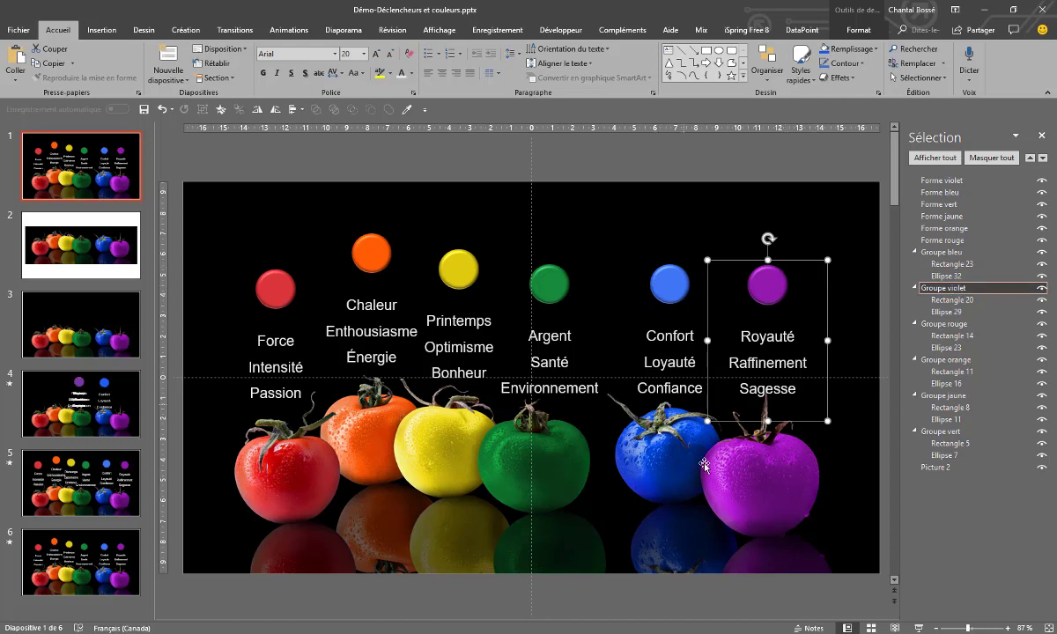
pyautogui.click(756, 501)
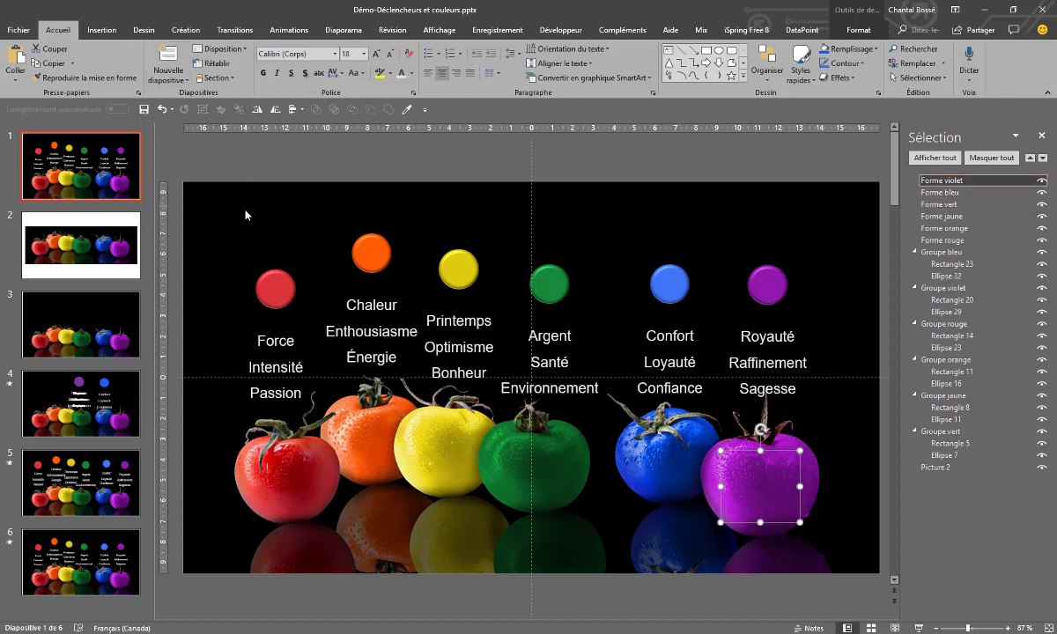
pyautogui.press('Escape')
# - Draw a rectangle over the green and blue tomatoes and give it No Outline
pyautogui.click(706, 50)
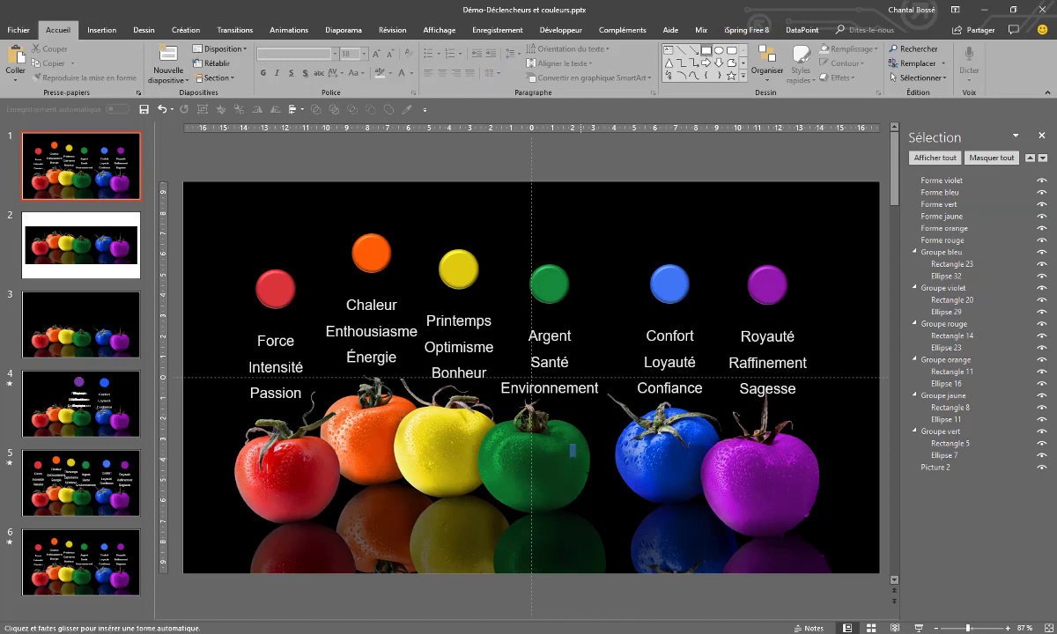
pyautogui.moveTo(570, 444); pyautogui.dragTo(648, 514)
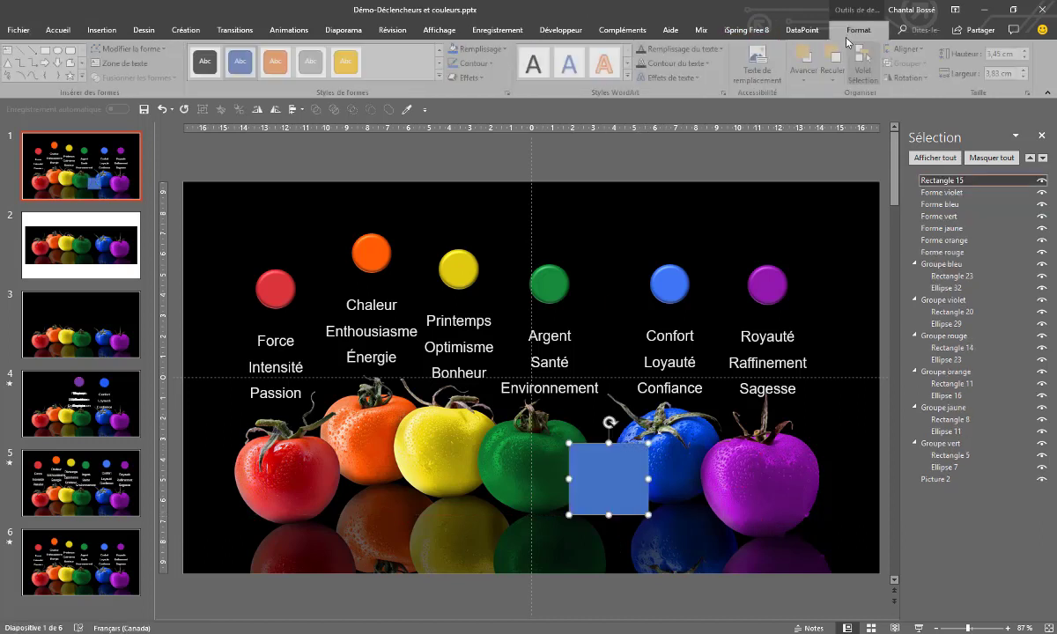
pyautogui.click(476, 64)
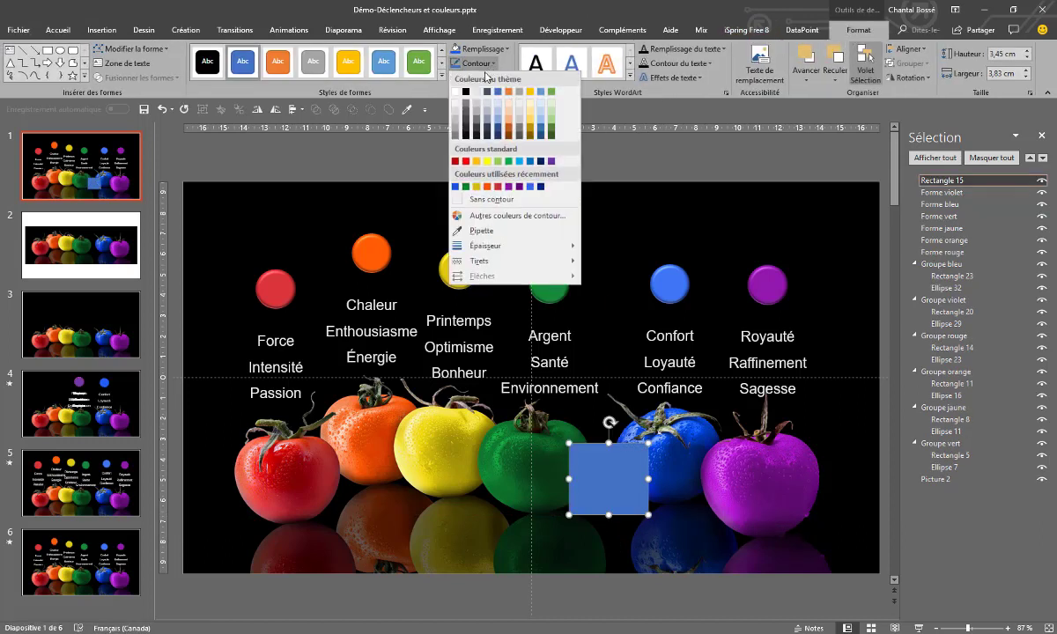
pyautogui.click(459, 180)
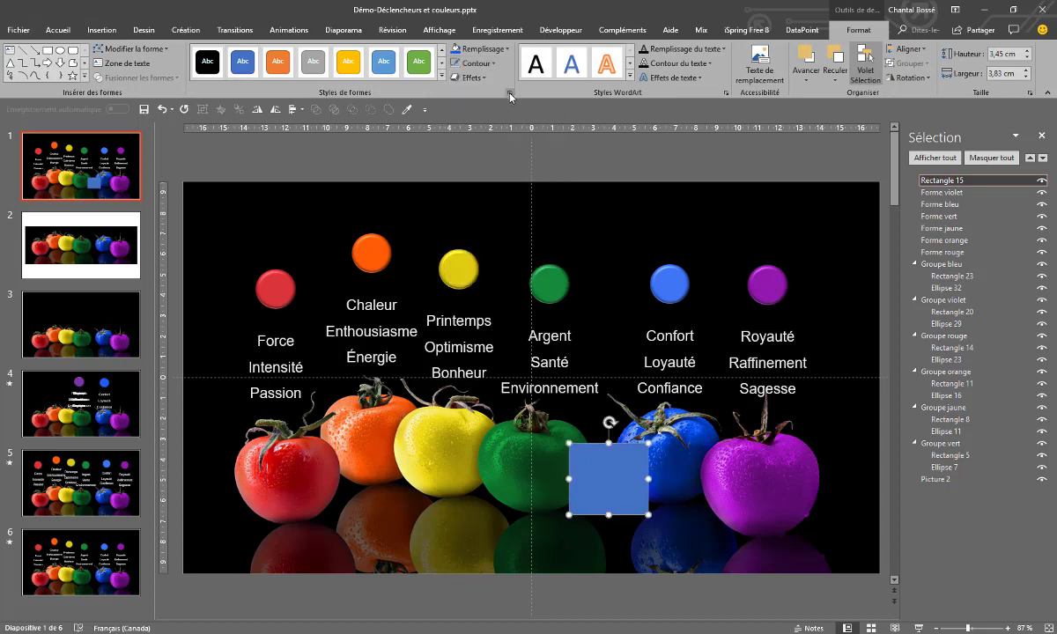
# - Set the rectangle's fill transparency to 100% and rename it Forme X
pyautogui.click(509, 94)
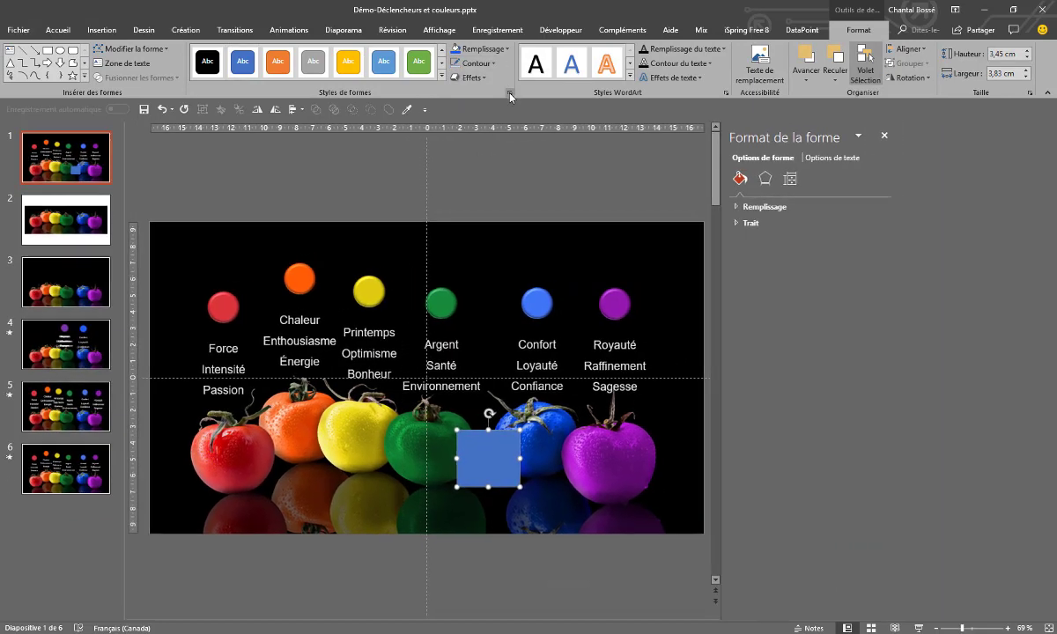
pyautogui.click(737, 208)
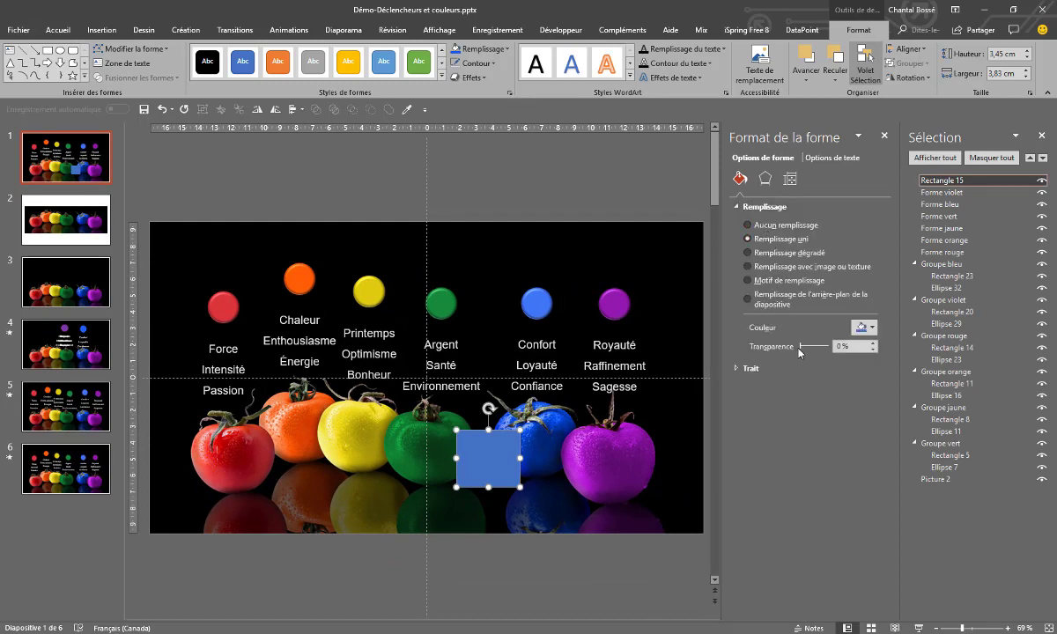
pyautogui.moveTo(800, 346); pyautogui.dragTo(829, 348)
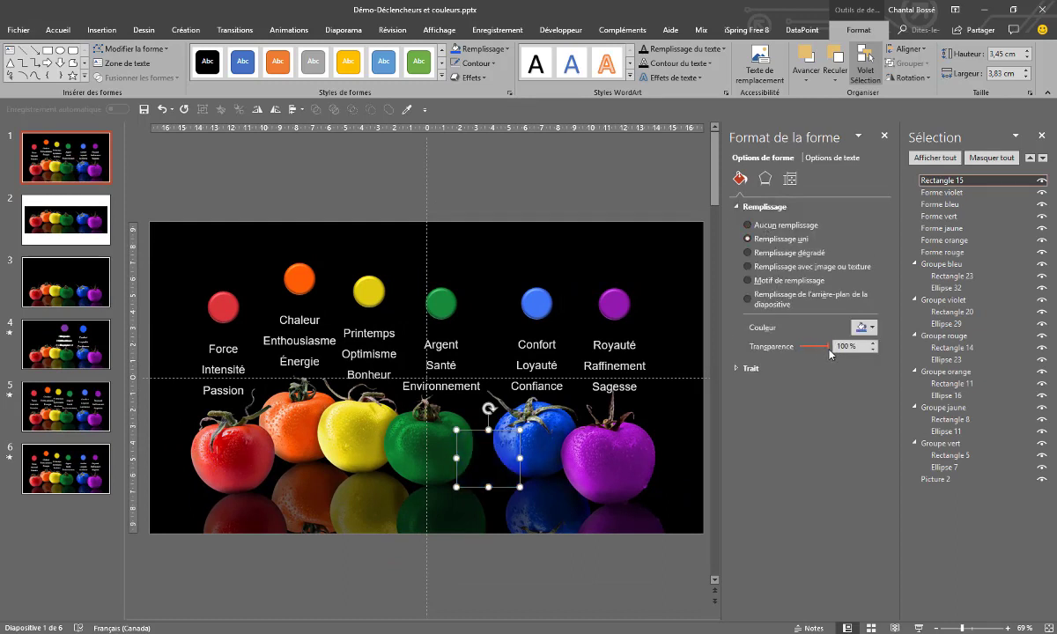
pyautogui.click(960, 182)
pyautogui.hotkey('ctrl', 'a')
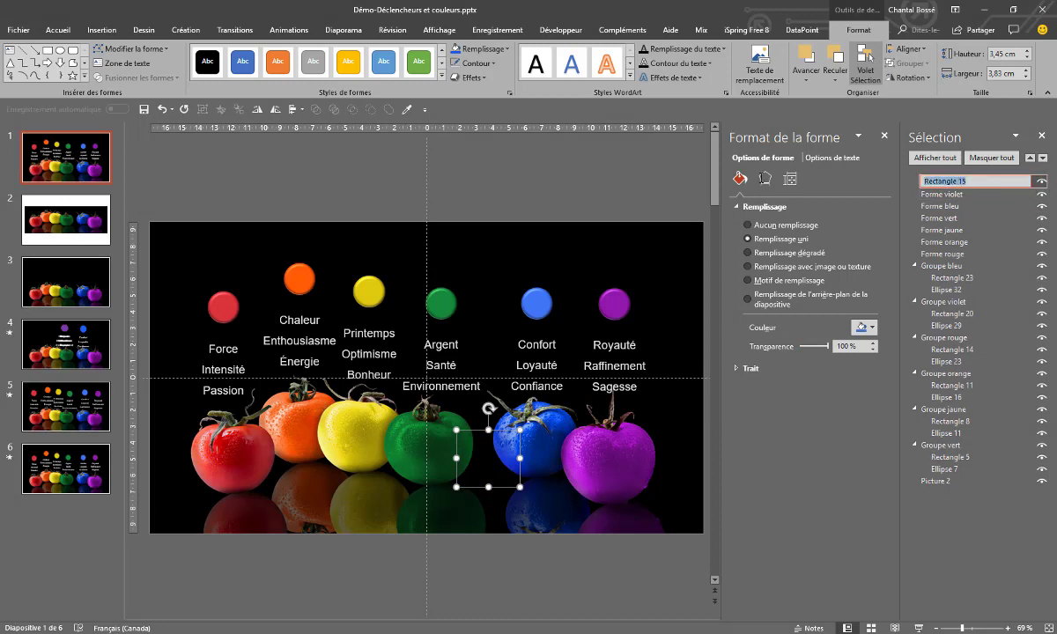
pyautogui.write('Forme X')
pyautogui.press('Return')
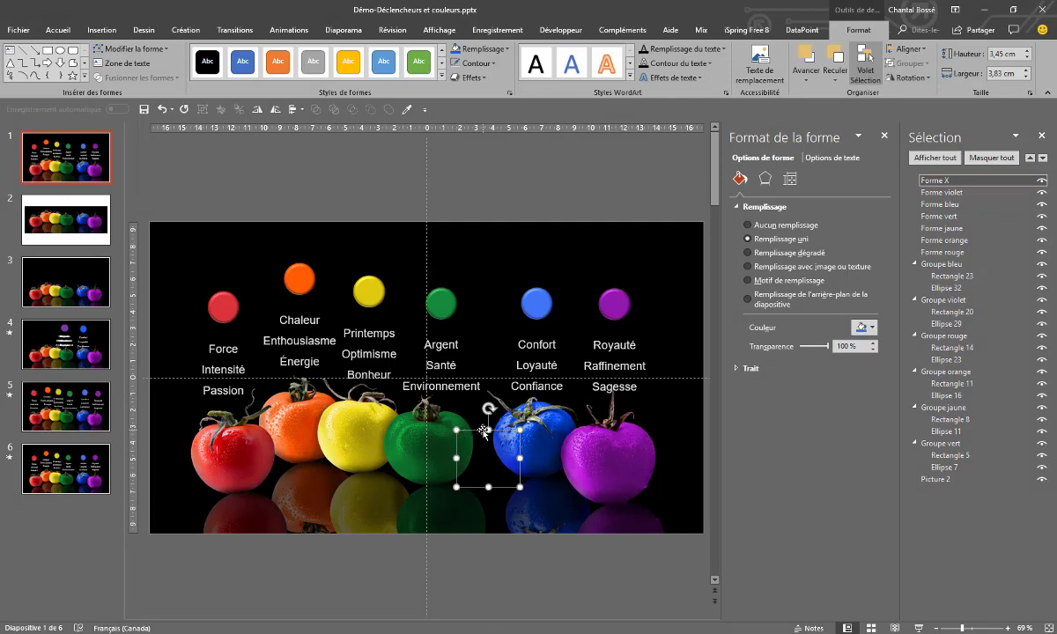
# - Delete Forme X, check the remaining tomato shapes, and close the Selection and Format Shape panes
pyautogui.press('Delete')
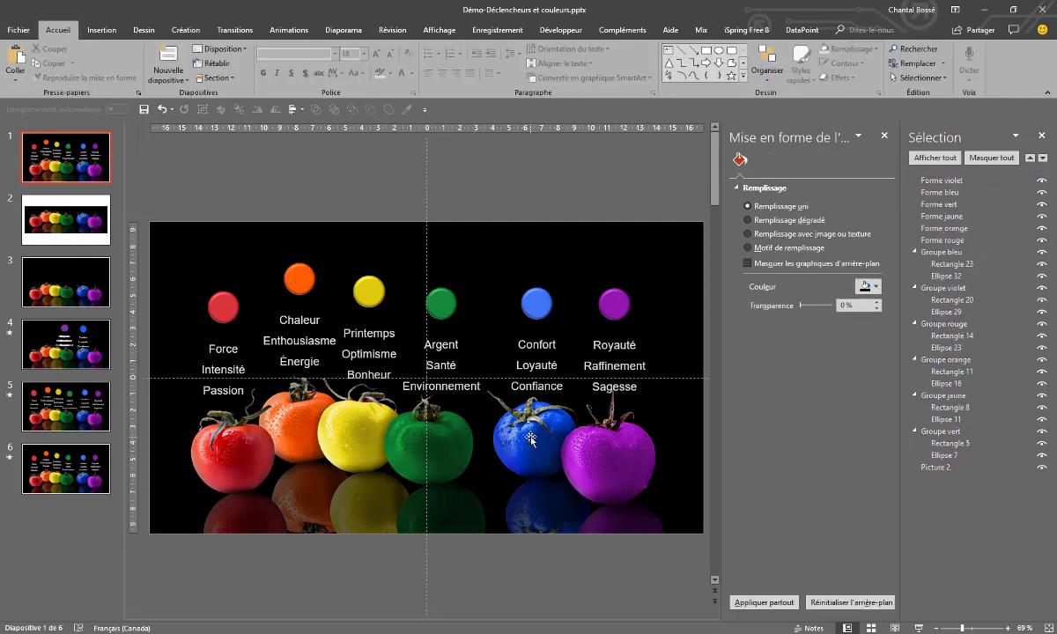
pyautogui.click(500, 421)
pyautogui.click(431, 447)
pyautogui.click(338, 421)
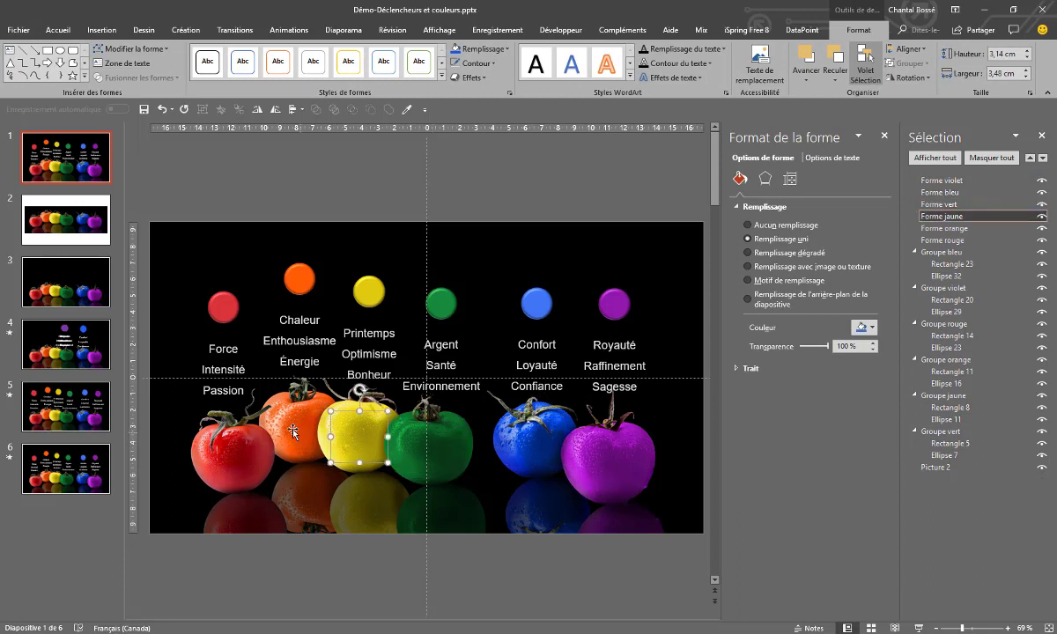
pyautogui.click(293, 430)
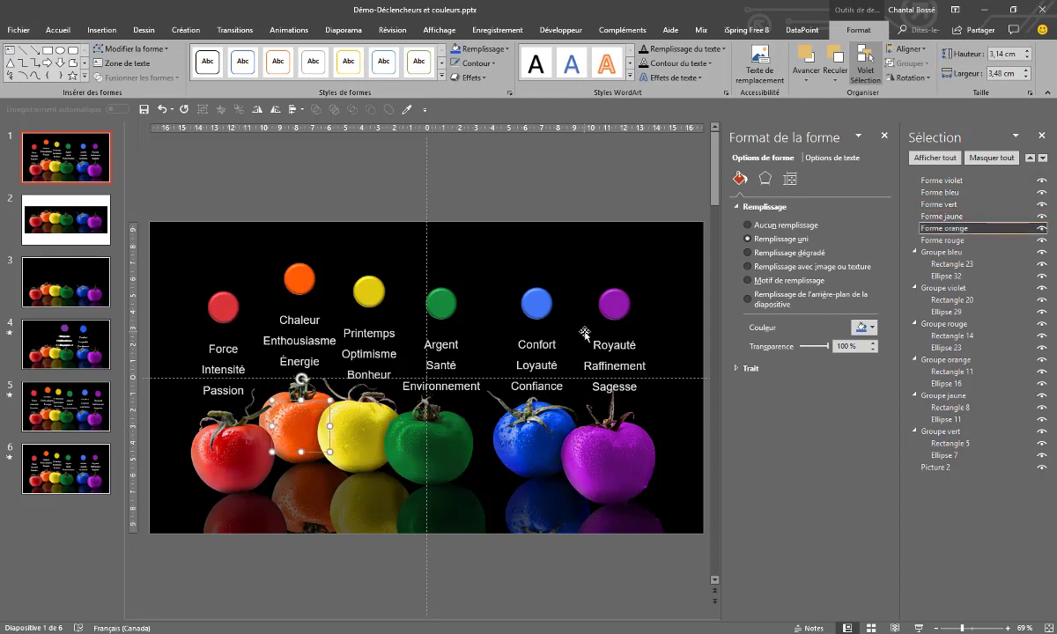
pyautogui.click(1042, 135)
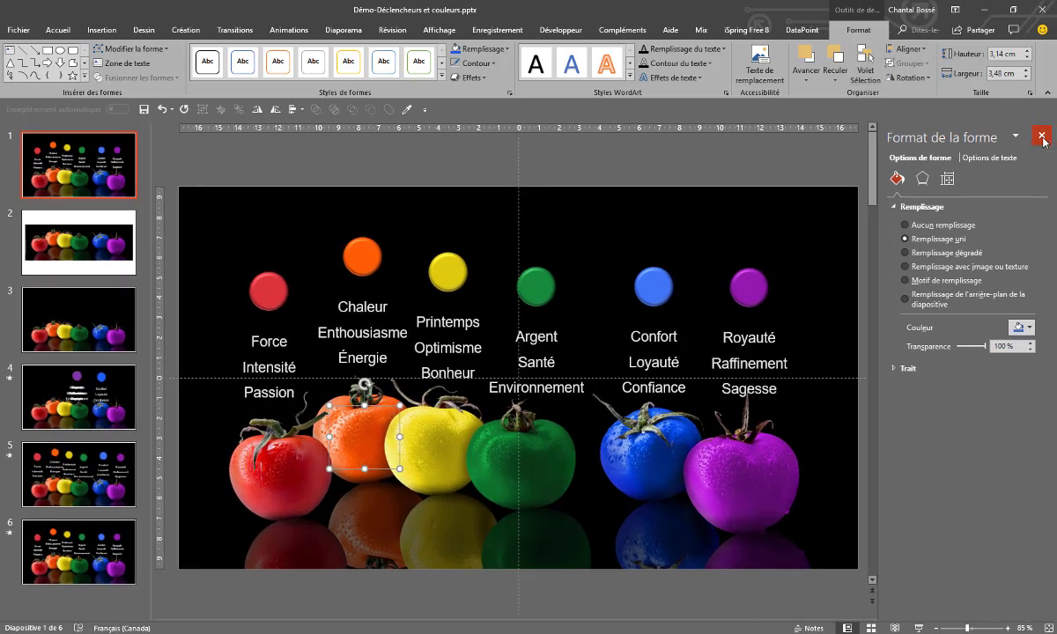
pyautogui.click(1040, 135)
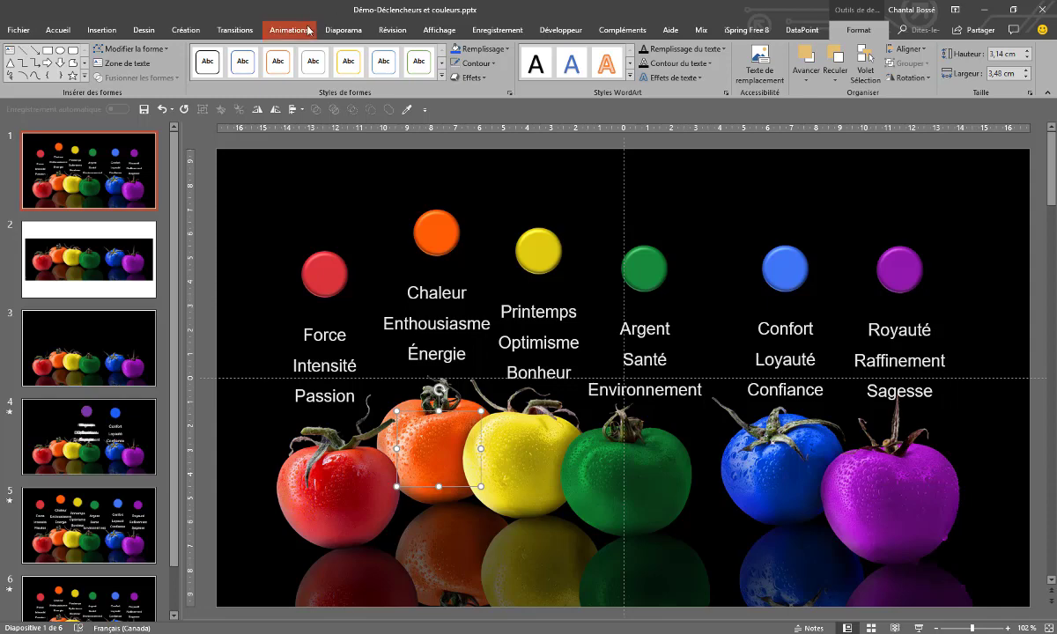
# - Show the Animation Pane for slide 1 and widen it to read each tomato's trigger and effects
pyautogui.click(289, 30)
pyautogui.click(766, 51)
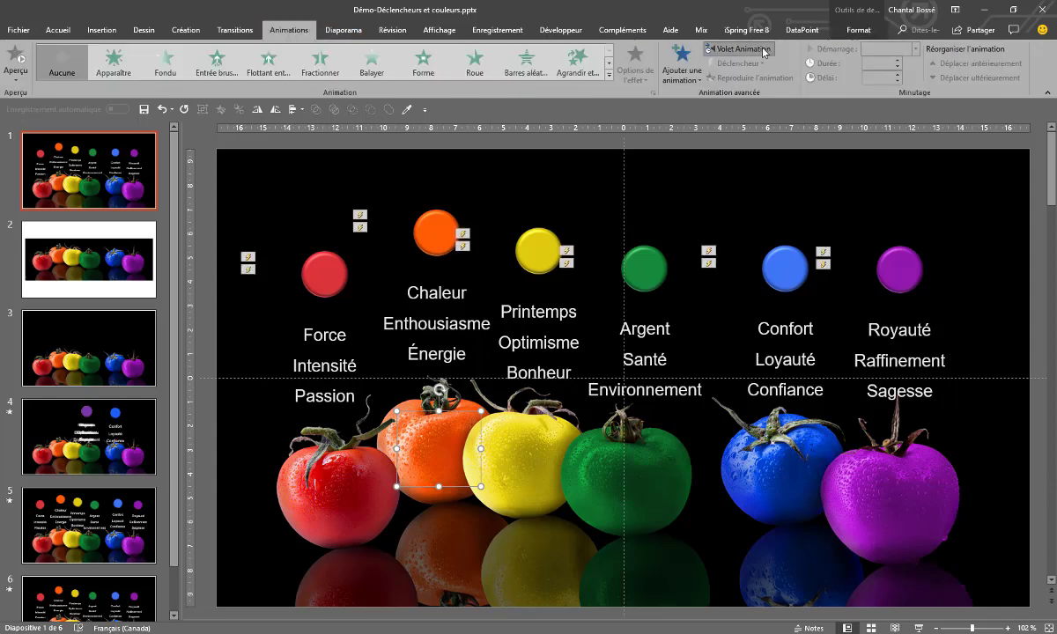
pyautogui.moveTo(925, 244); pyautogui.dragTo(870, 249)
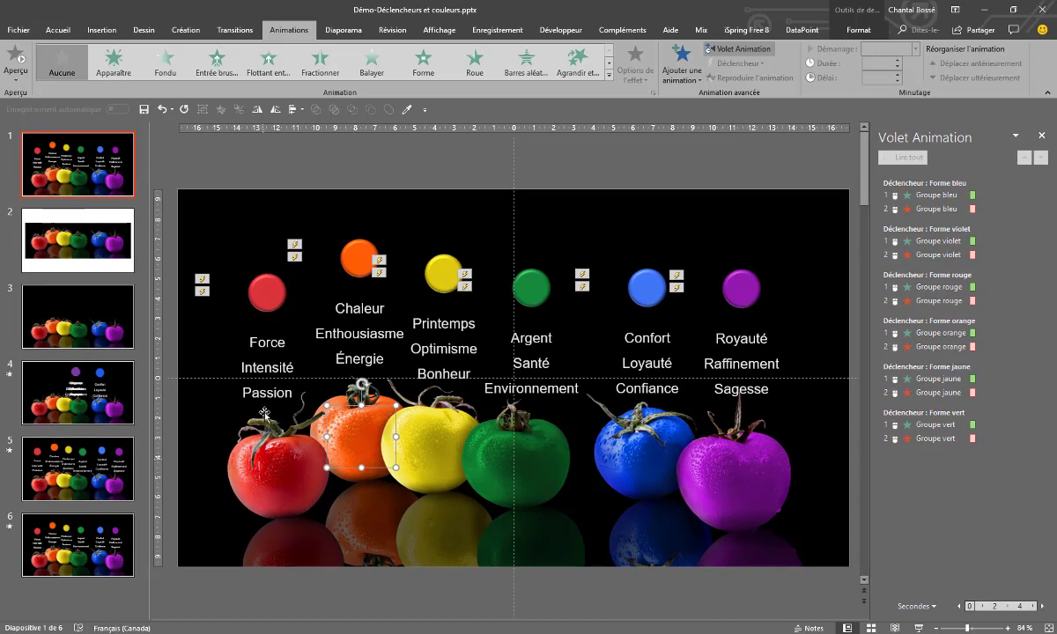
pyautogui.click(258, 278)
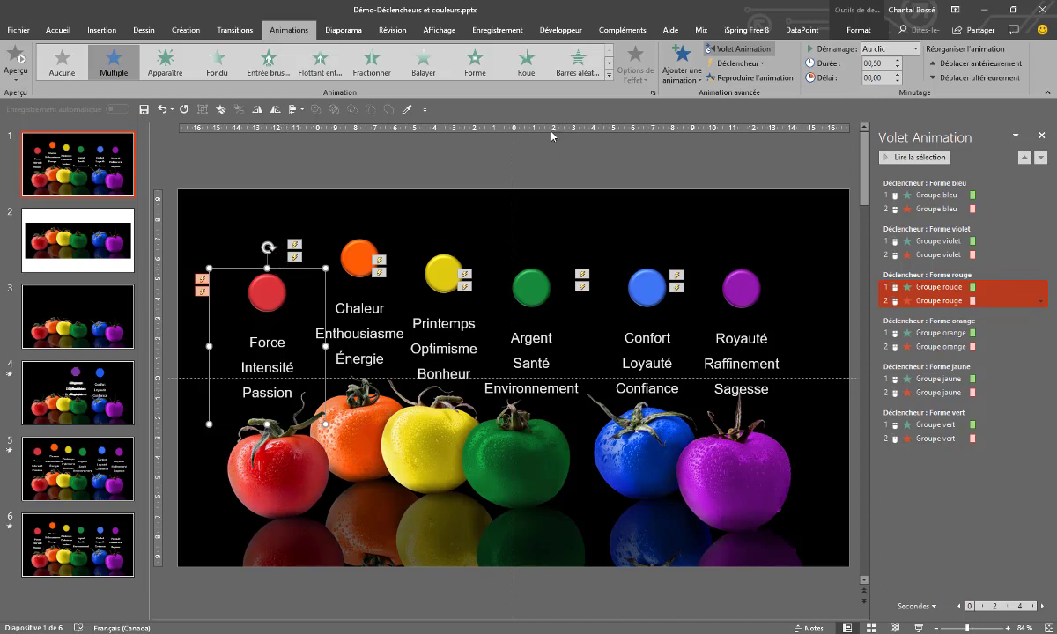
# - Copy slide 1 as slide 2, delete all its animations, and give Groupe rouge a Fondu entrance
pyautogui.click(81, 174)
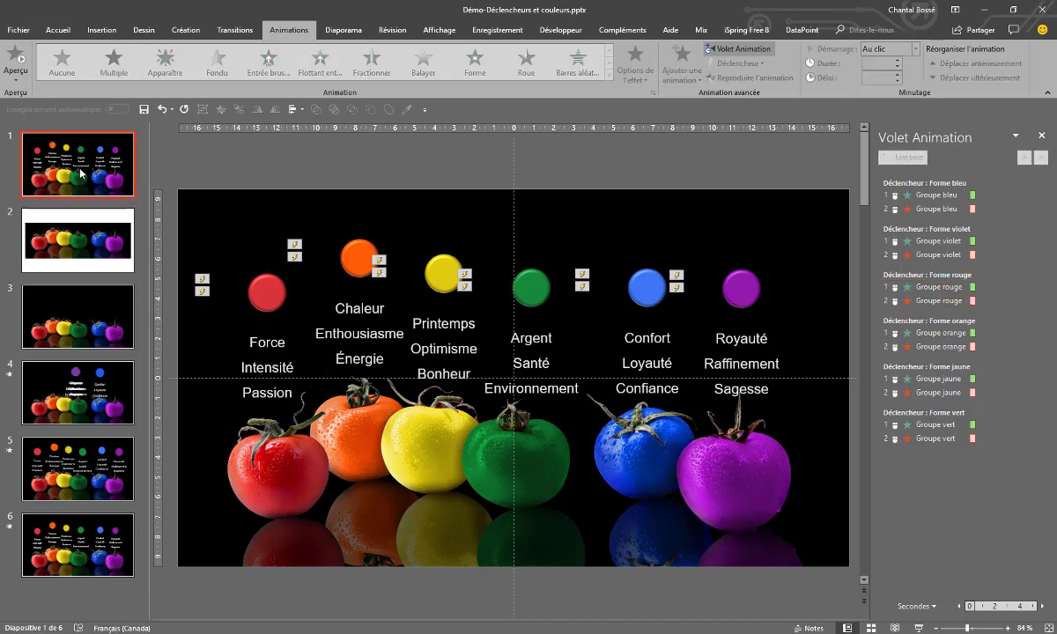
pyautogui.hotkey('ctrl', 'd')
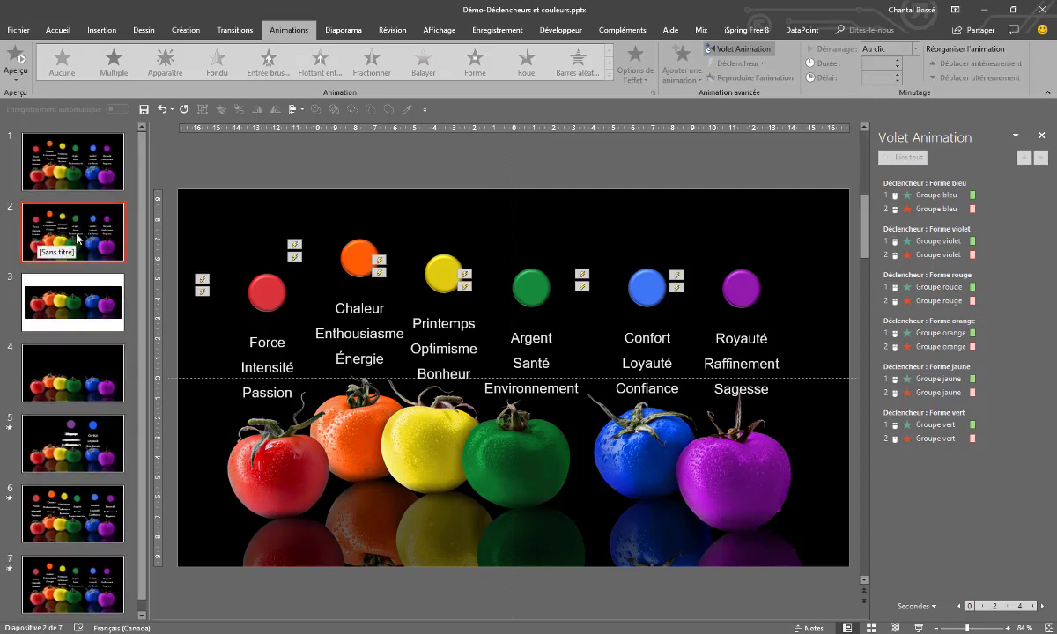
pyautogui.click(267, 290)
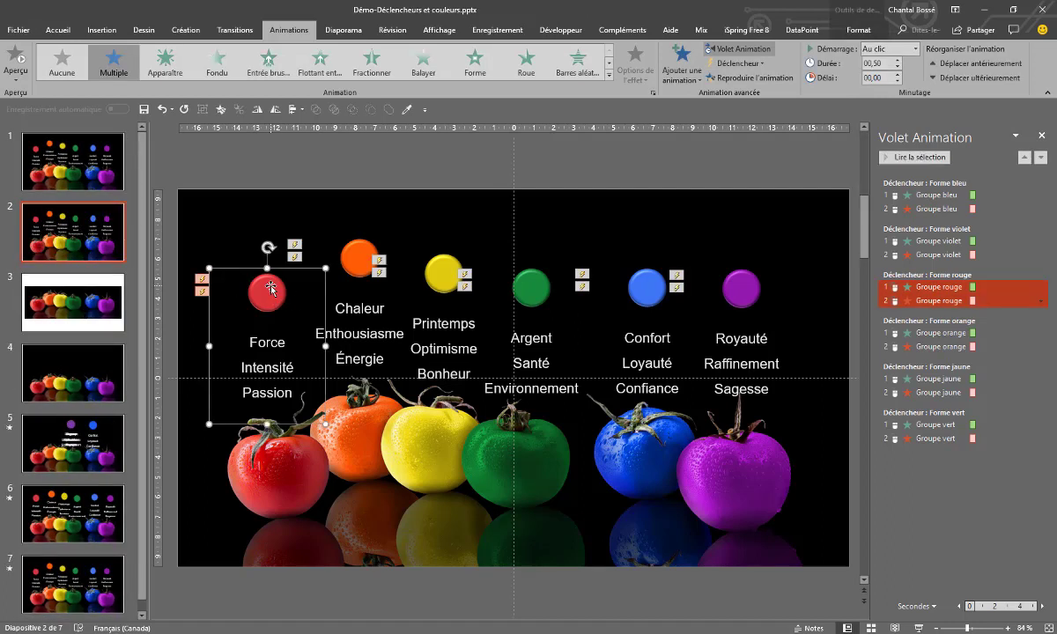
pyautogui.click(933, 195)
pyautogui.keyDown('shift'); pyautogui.click(951, 436); pyautogui.keyUp('shift')
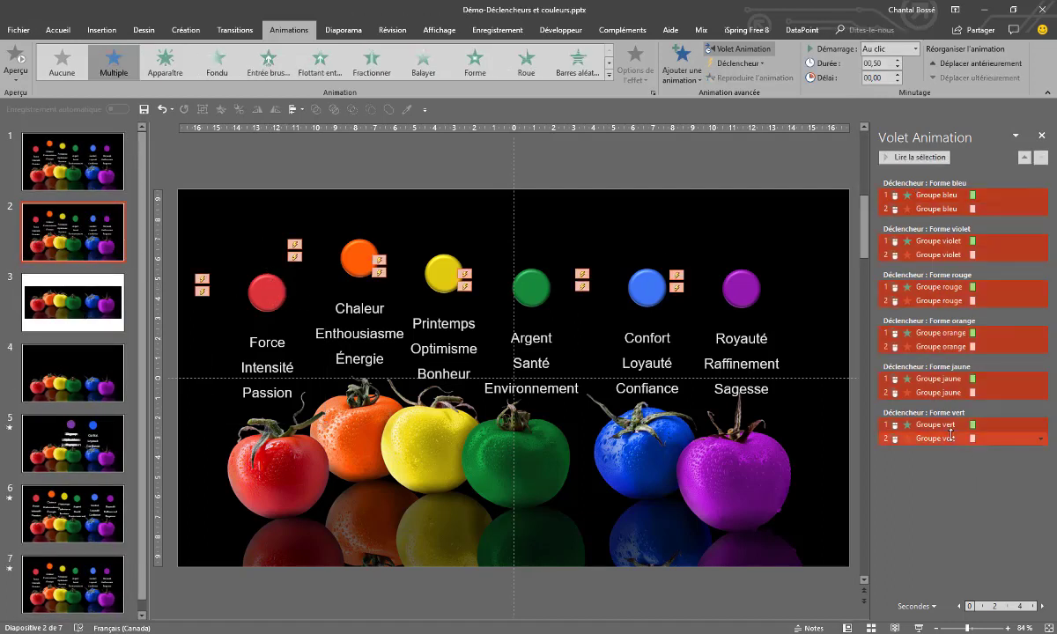
pyautogui.press('Delete')
pyautogui.click(253, 269)
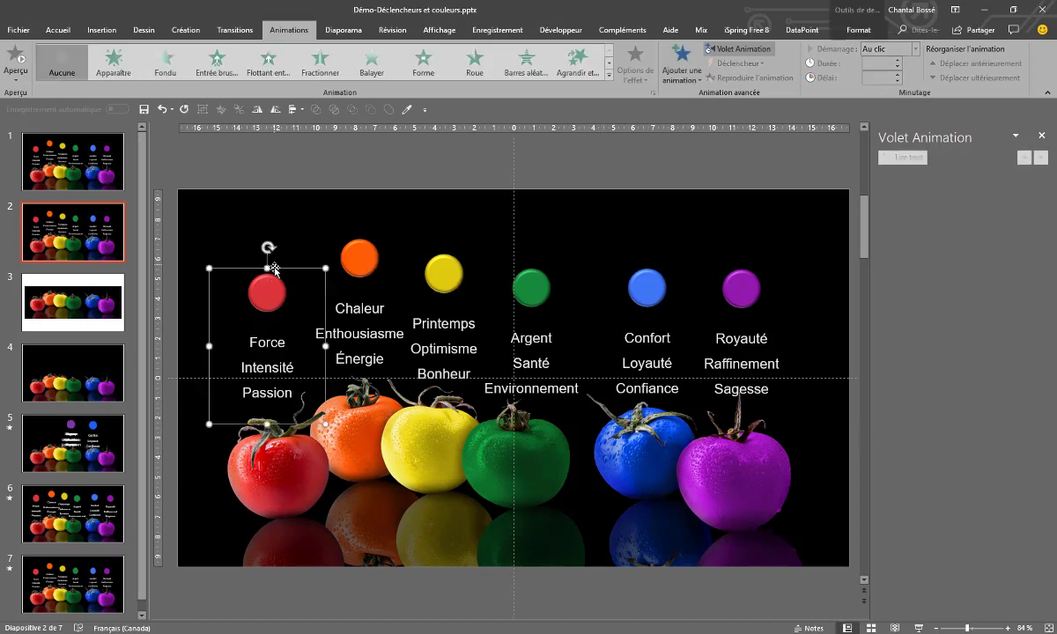
pyautogui.click(165, 62)
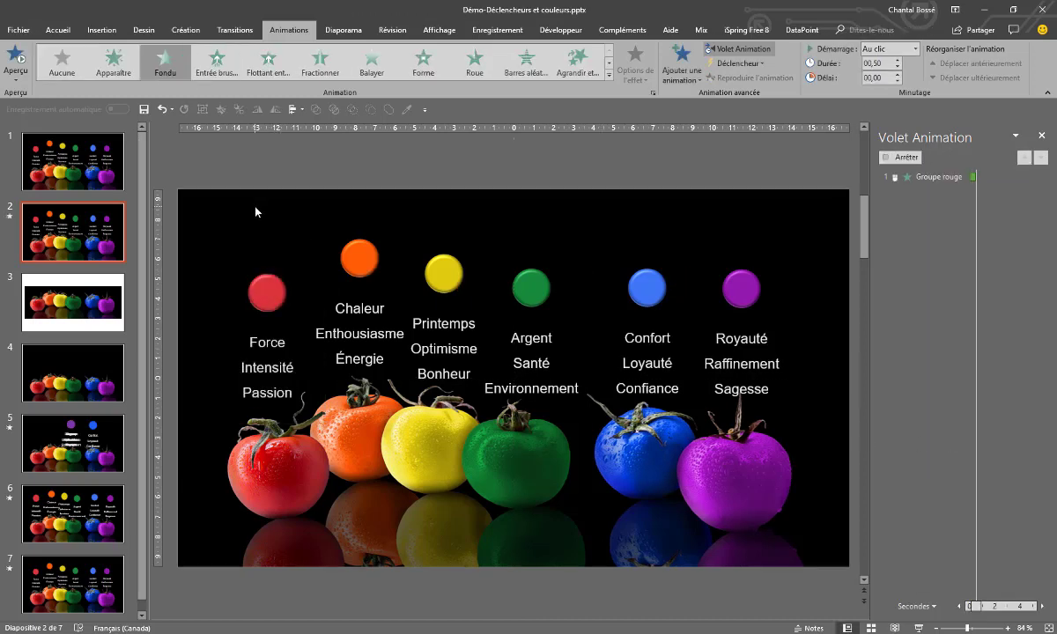
# - Add a Fondu exit effect to Groupe rouge after its Fondu entrance
pyautogui.click(692, 78)
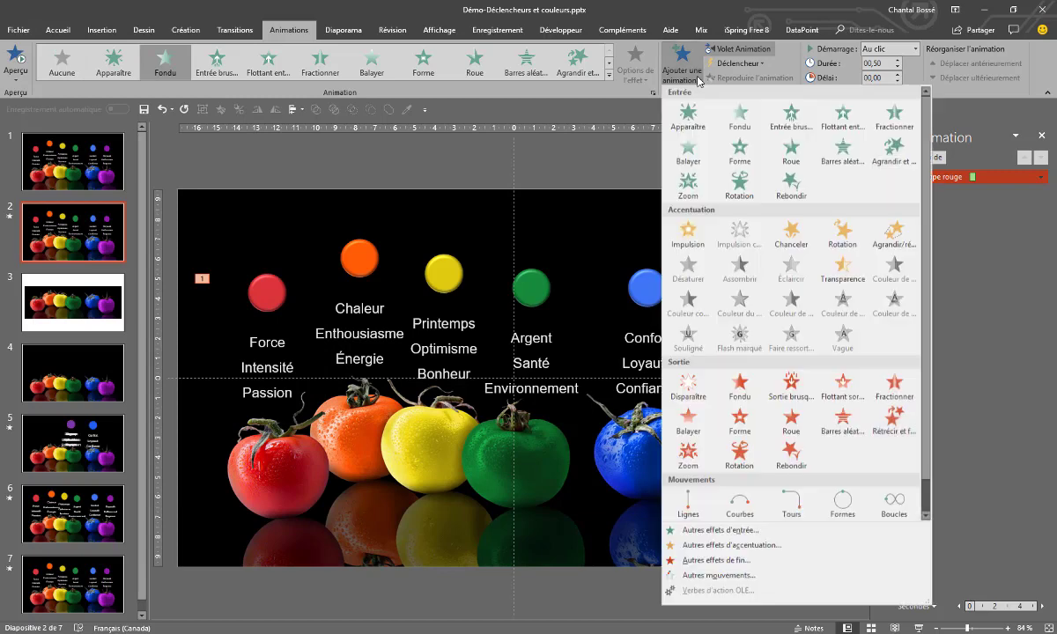
pyautogui.click(742, 387)
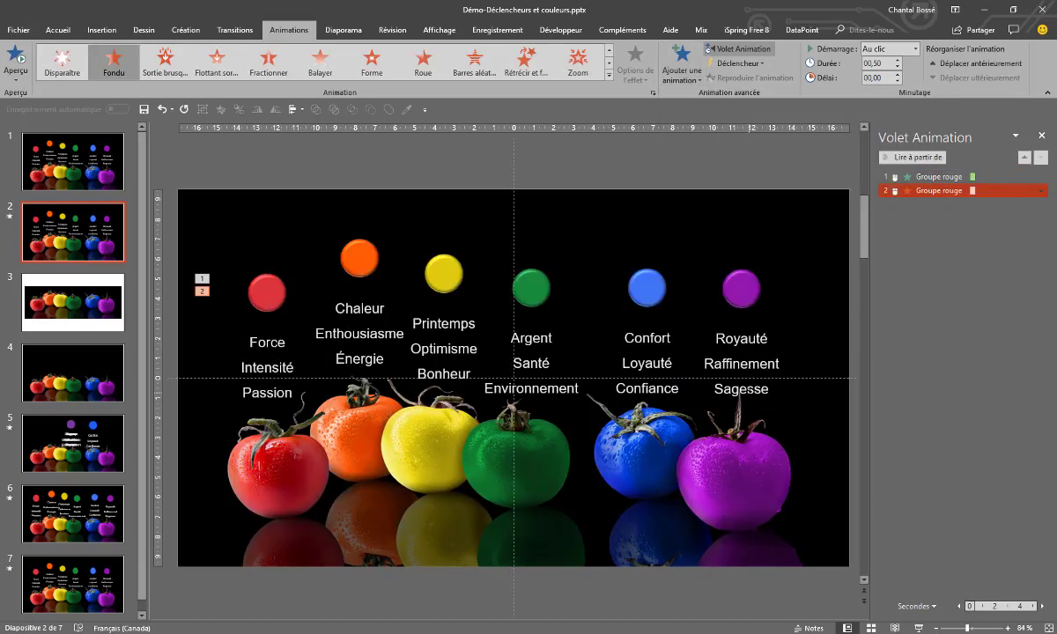
pyautogui.click(957, 179)
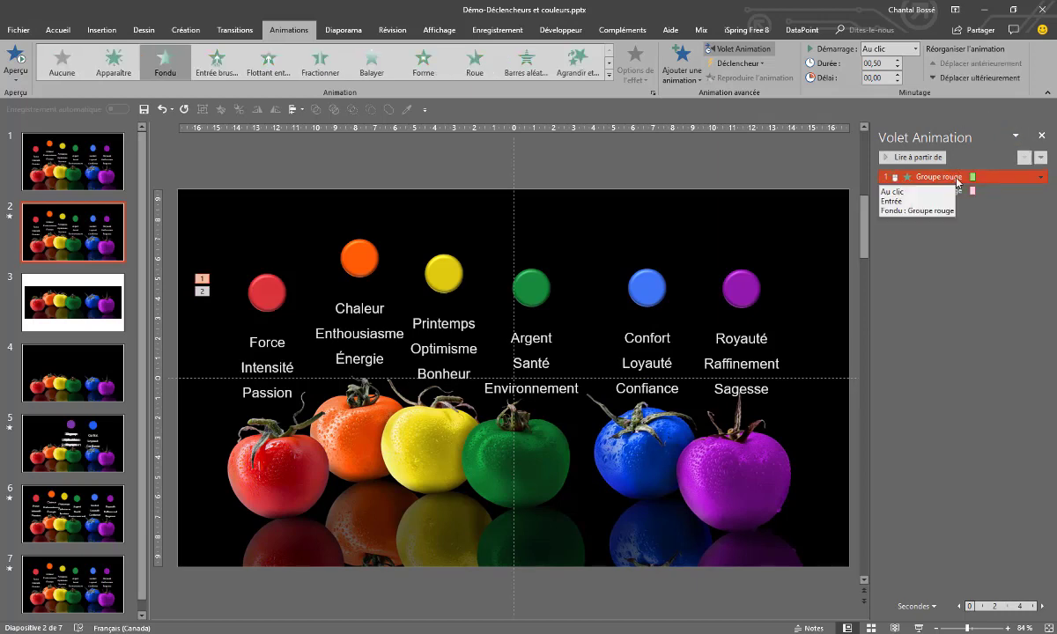
# - Set Groupe rouge's Fondu entrance to start when Forme rouge is clicked
pyautogui.click(1041, 177)
pyautogui.click(925, 252)
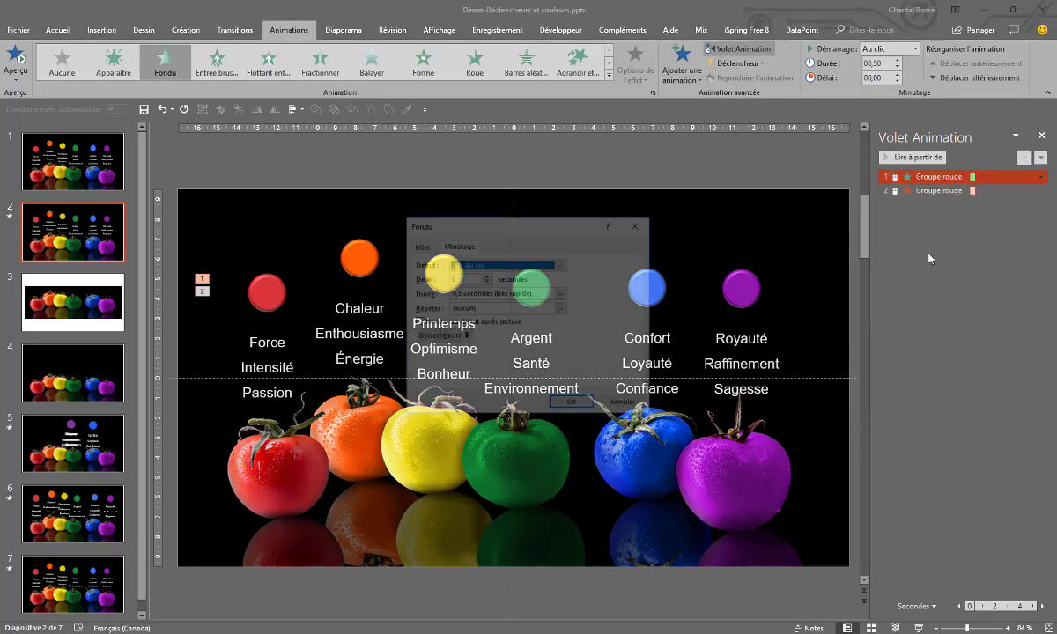
pyautogui.click(441, 336)
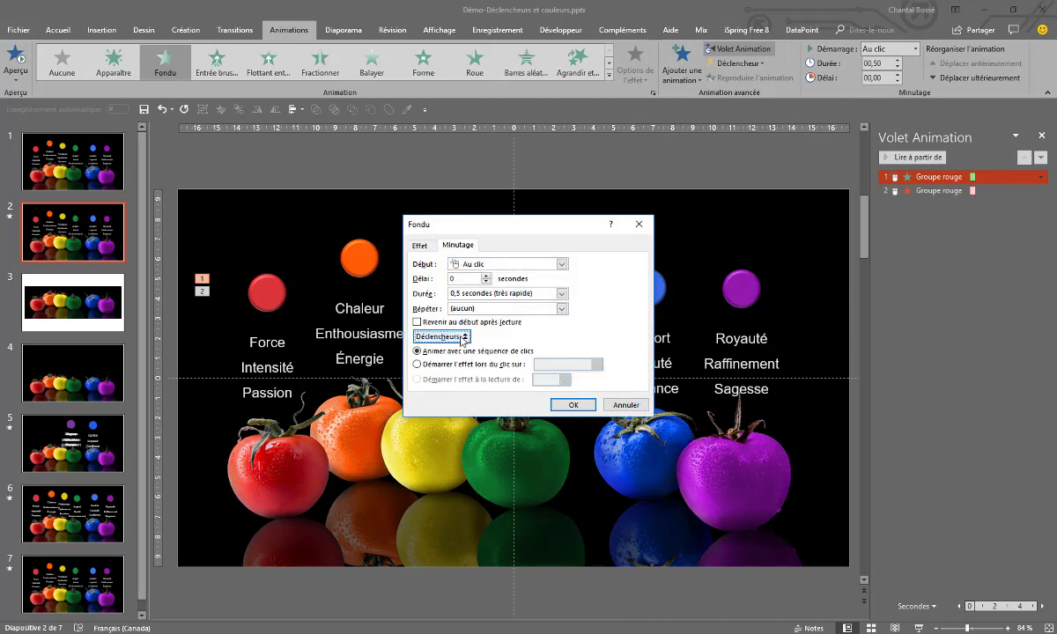
pyautogui.click(418, 365)
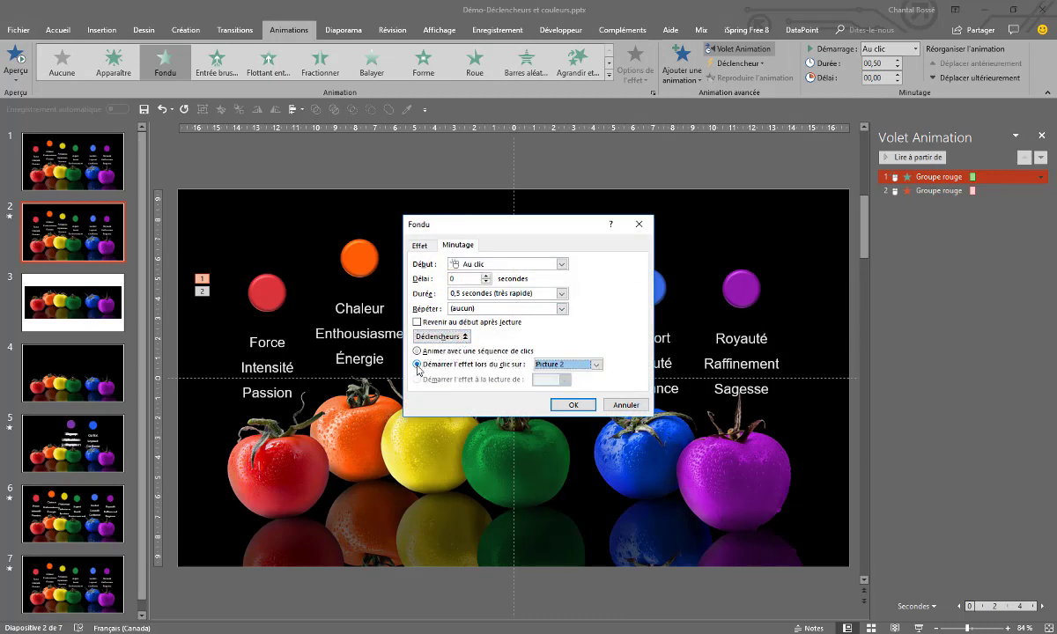
pyautogui.click(598, 369)
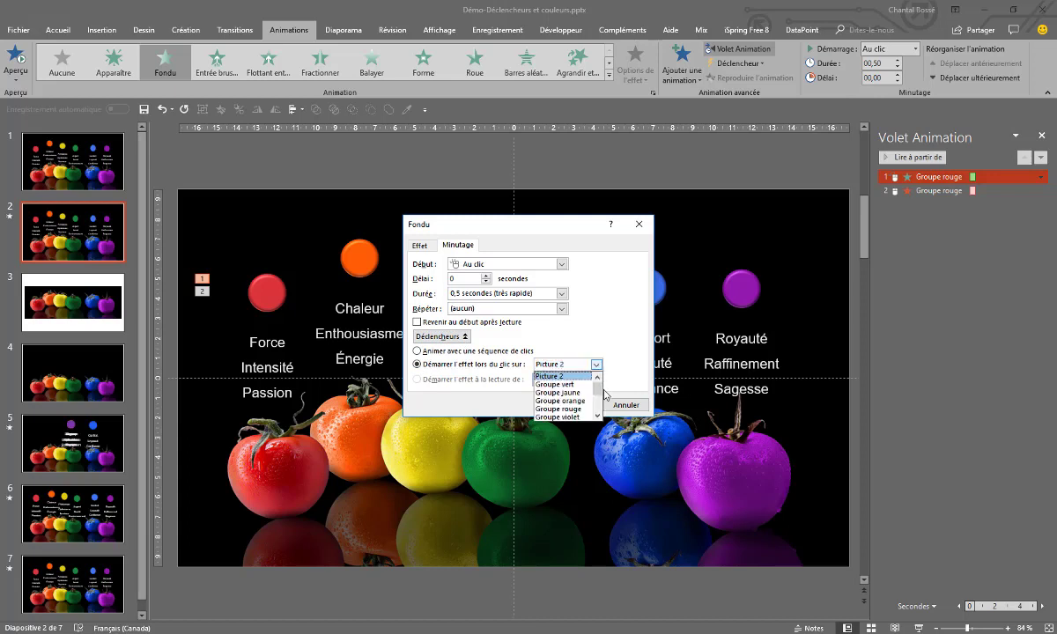
pyautogui.moveTo(599, 381); pyautogui.dragTo(599, 399)
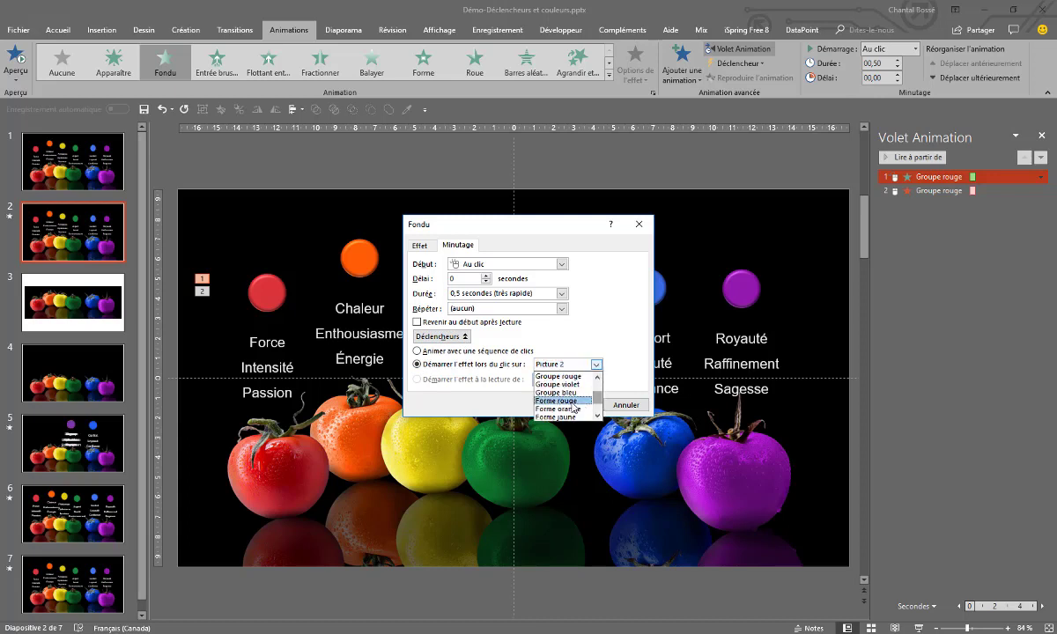
pyautogui.click(559, 413)
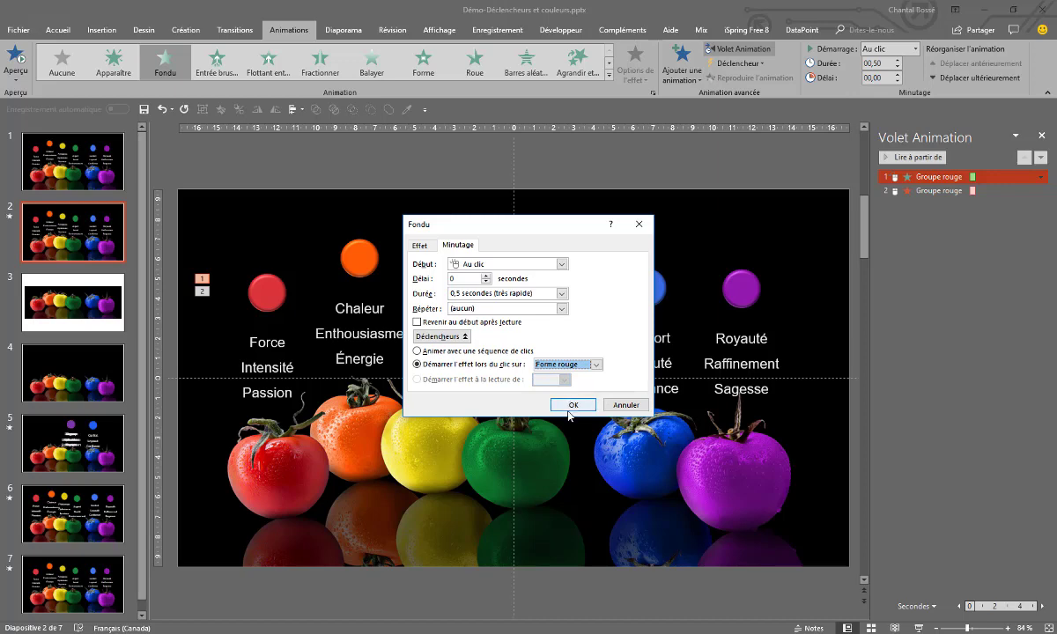
pyautogui.click(572, 405)
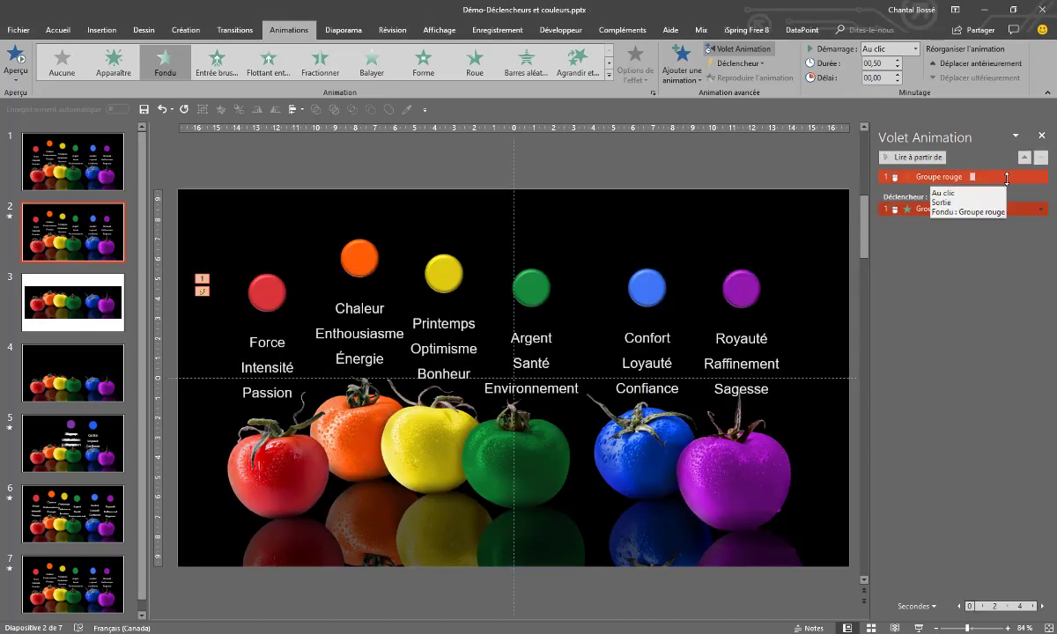
# - Set Groupe rouge's Fondu exit to start when Forme rouge is clicked
pyautogui.click(938, 176)
pyautogui.click(1042, 177)
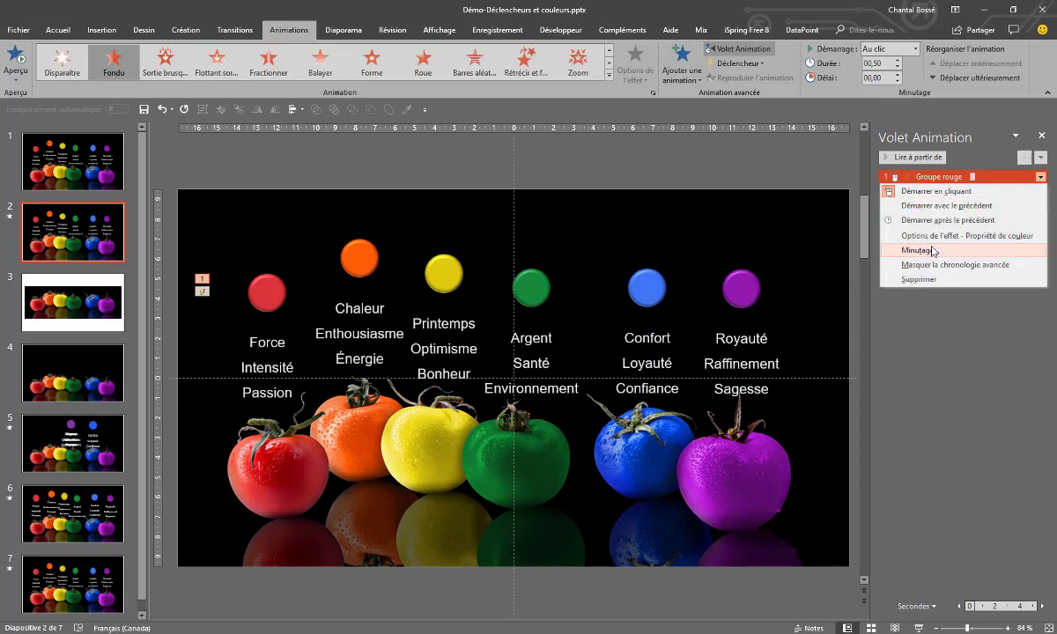
pyautogui.click(877, 236)
pyautogui.click(441, 336)
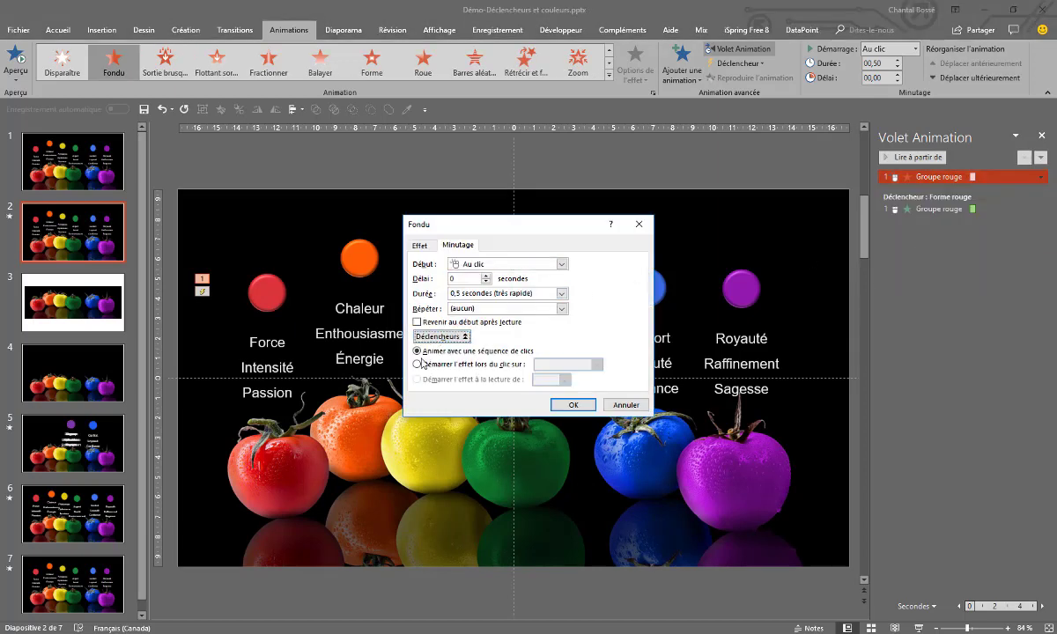
pyautogui.click(417, 363)
pyautogui.click(595, 364)
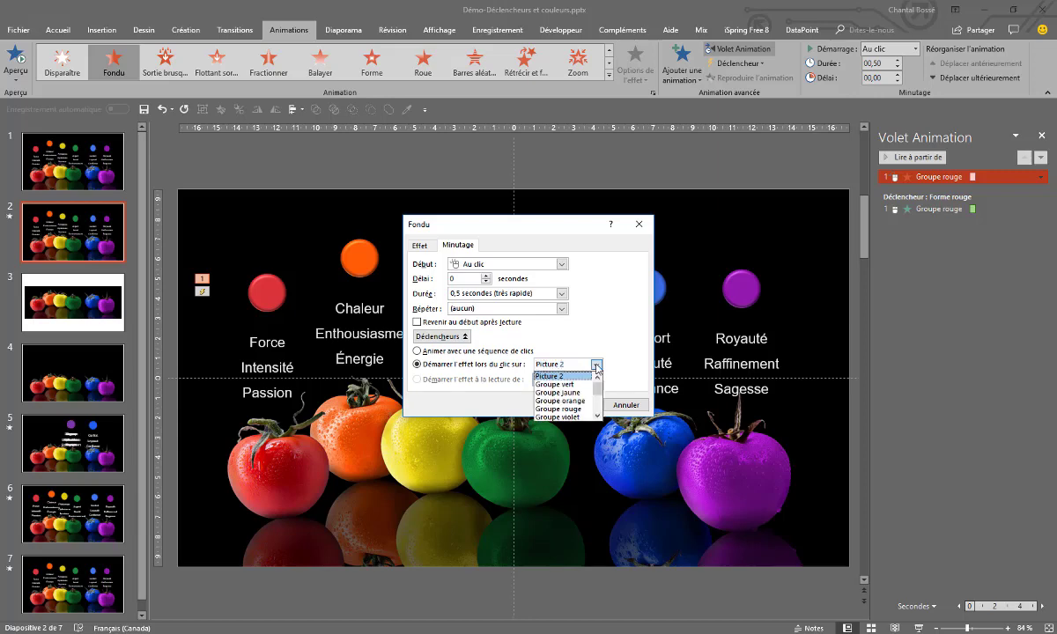
pyautogui.scroll(-2, 598, 396)
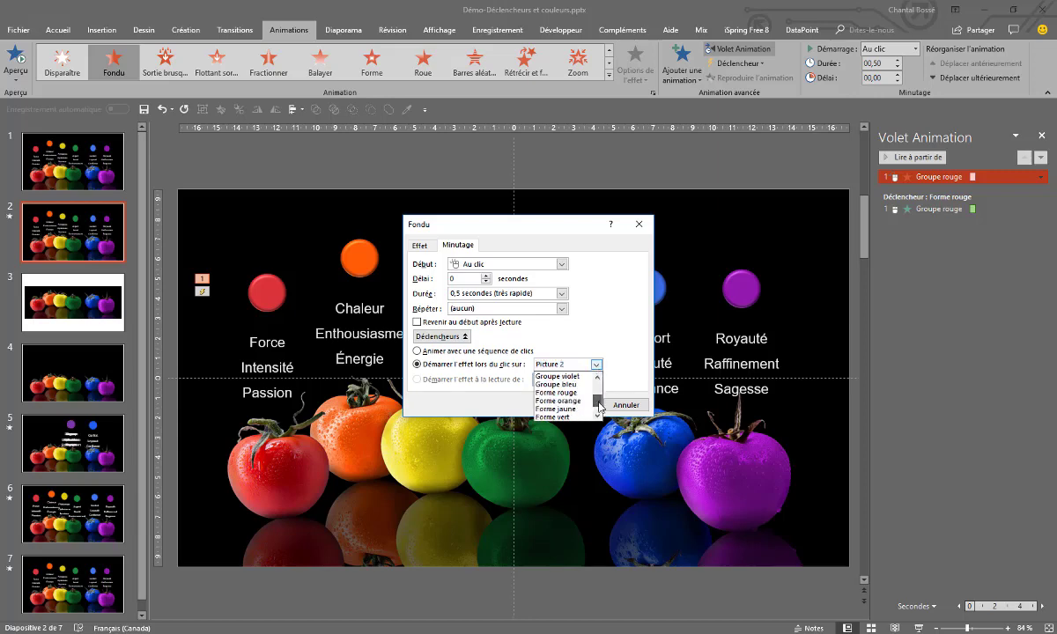
pyautogui.click(560, 385)
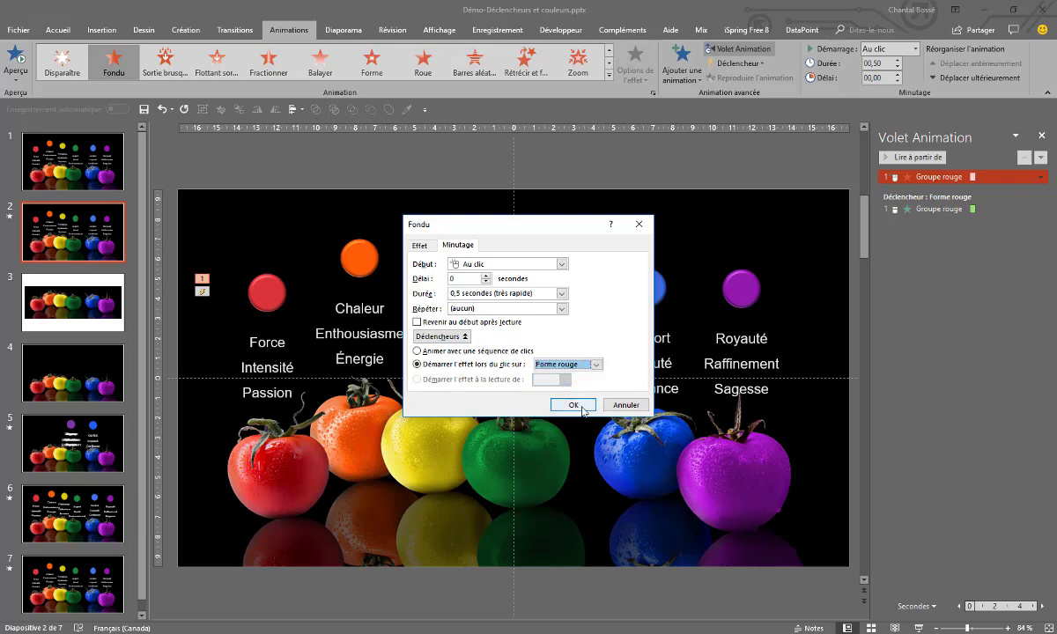
pyautogui.click(574, 405)
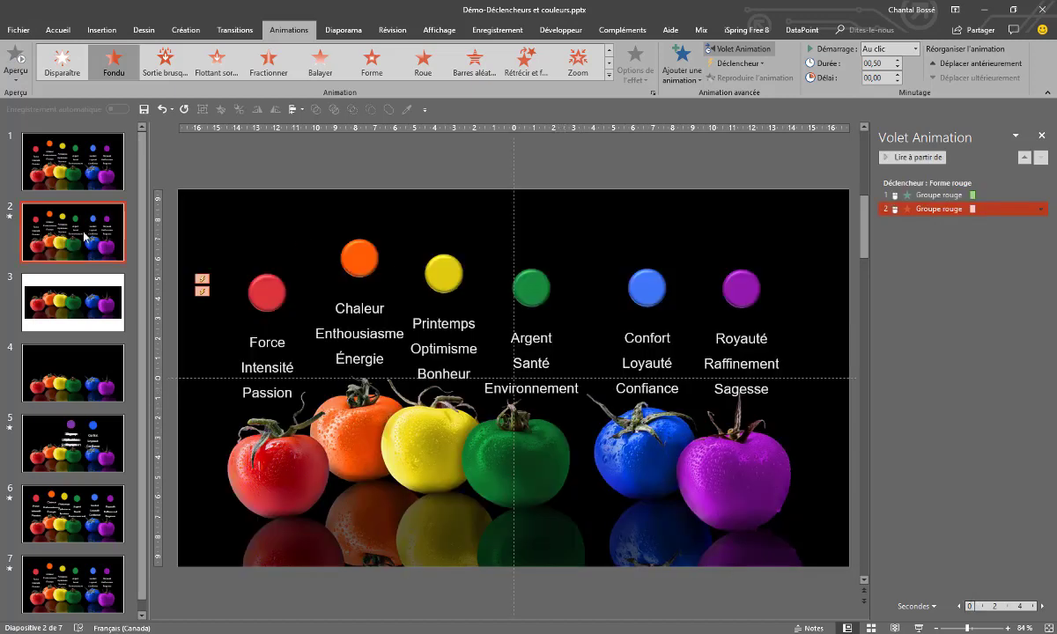
# - In a slideshow of slide 2, confirm the red tomato fades Groupe rouge in and out, then reselect slide 1
pyautogui.hotkey('shift', 'F5')
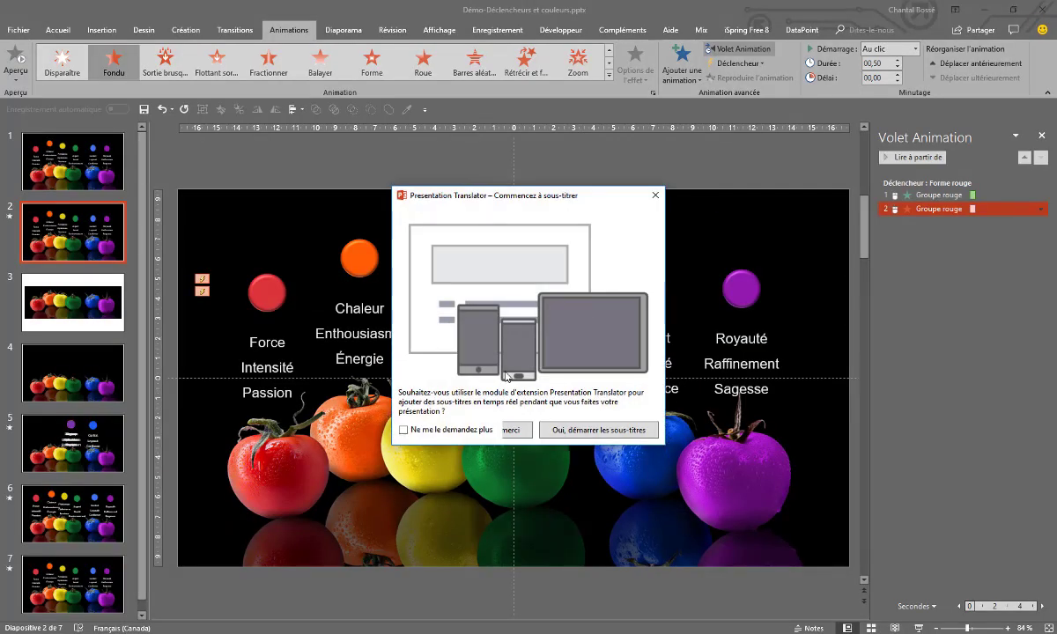
pyautogui.click(518, 431)
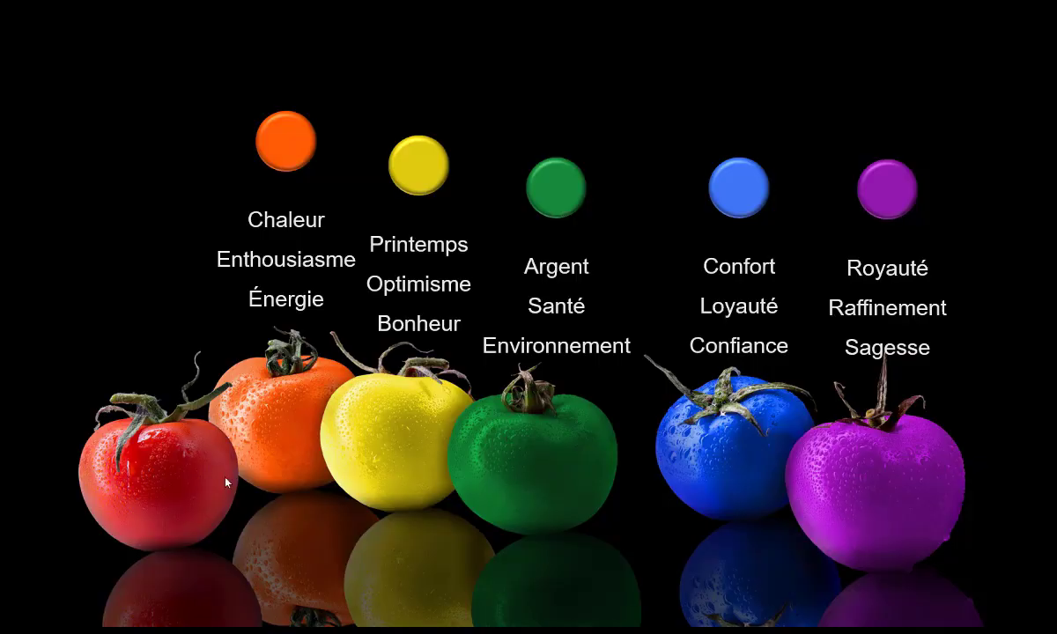
pyautogui.click(140, 500)
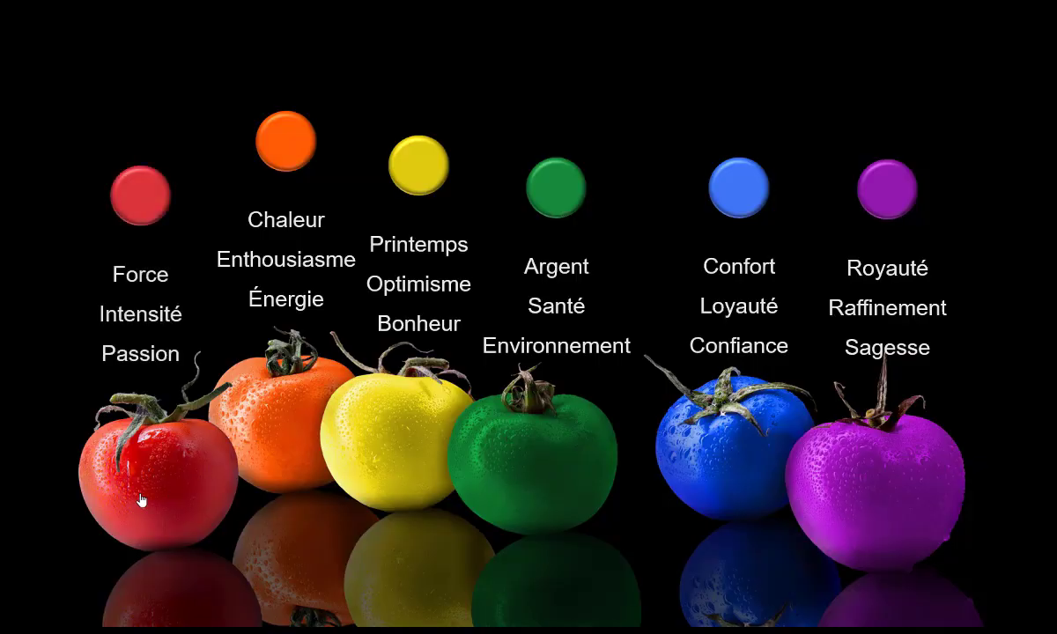
pyautogui.click(139, 500)
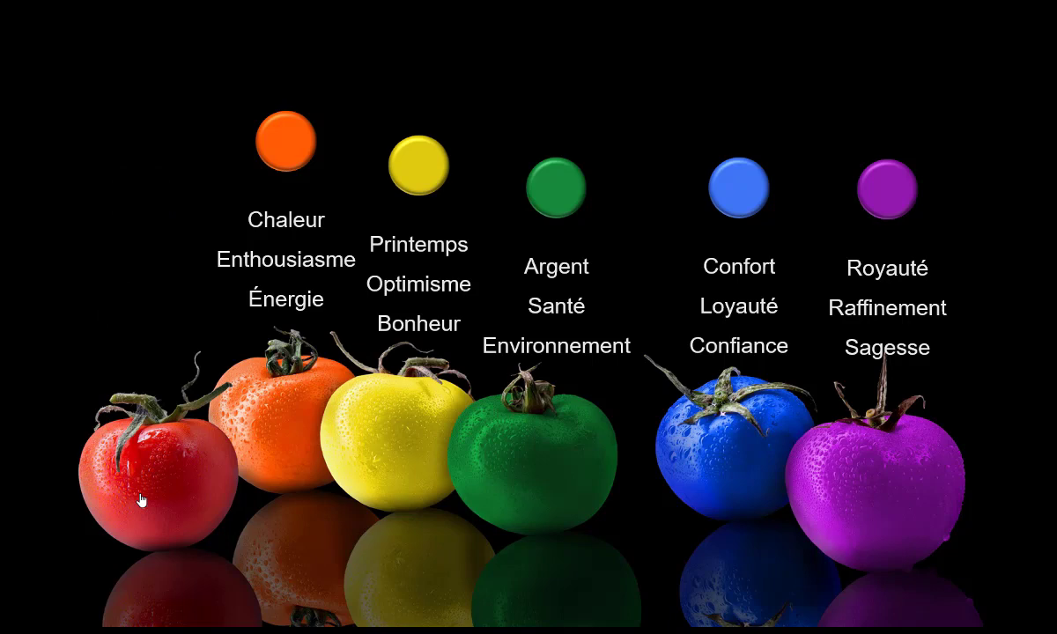
pyautogui.press('Escape')
pyautogui.click(73, 153)
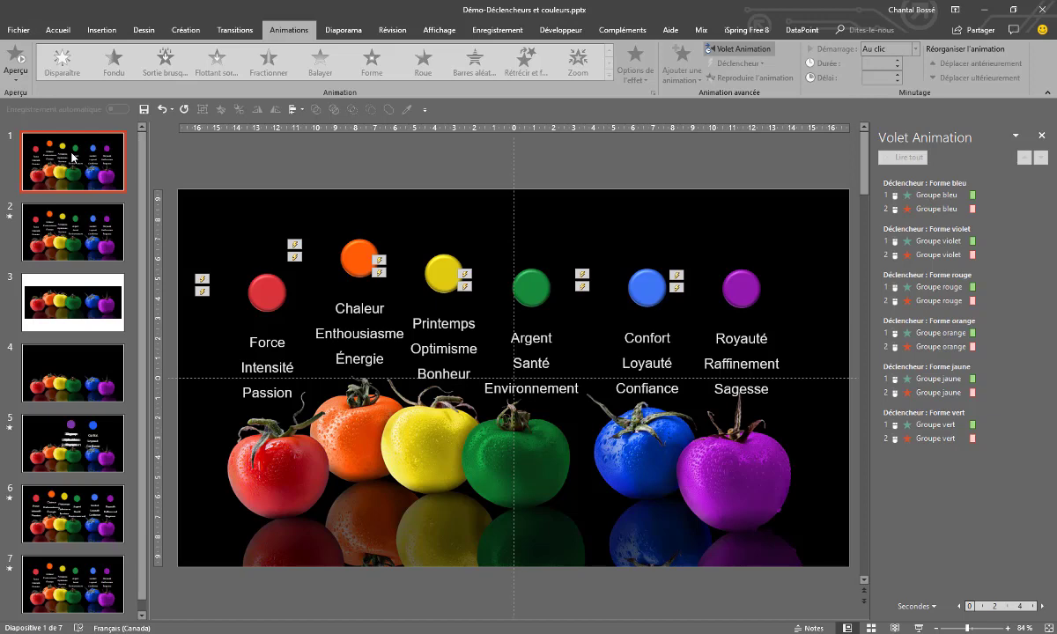
# - Run slide 1 as a slideshow and click the red and yellow tomatoes to reveal their circles and words
pyautogui.press('F5')
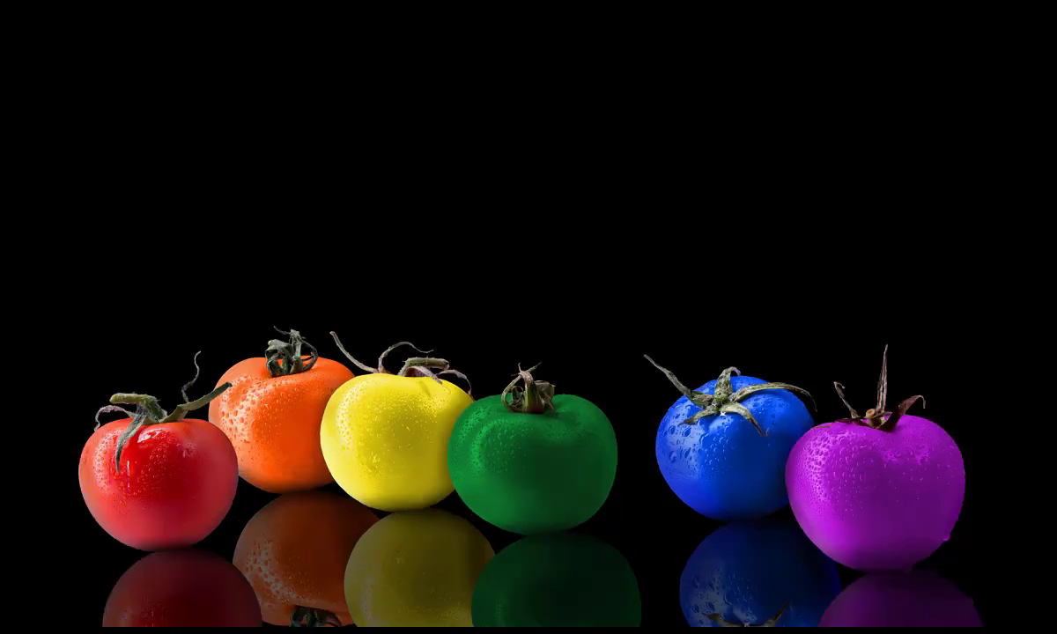
pyautogui.click(197, 497)
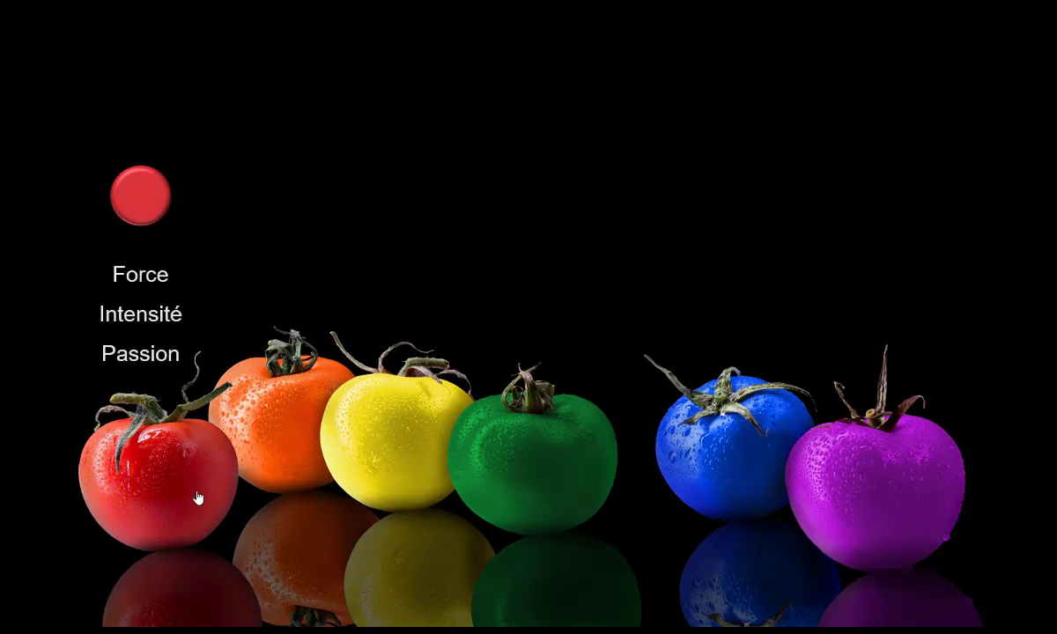
pyautogui.click(415, 461)
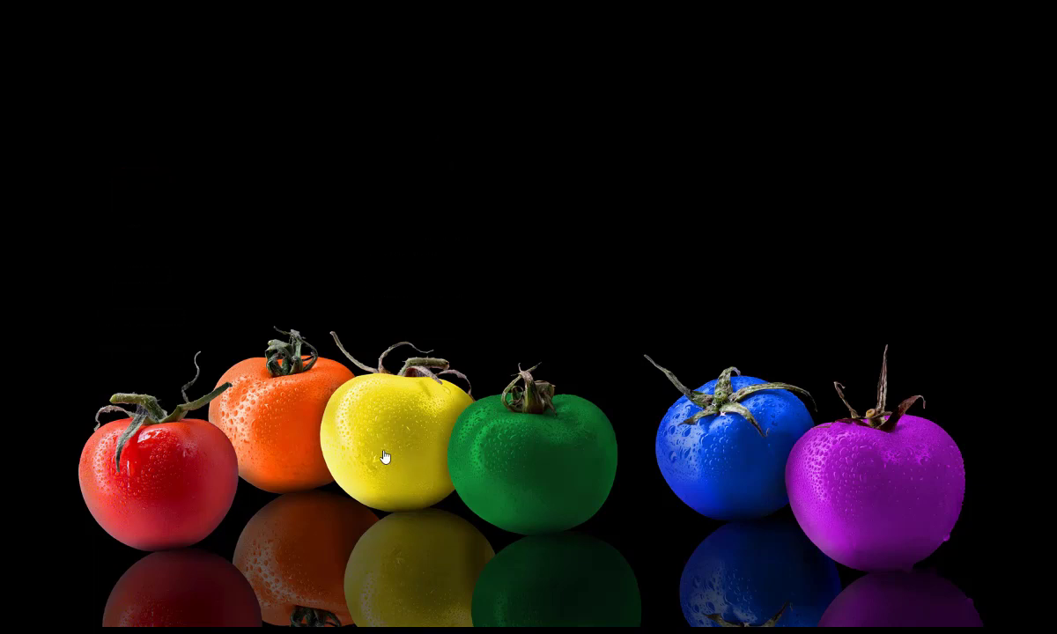